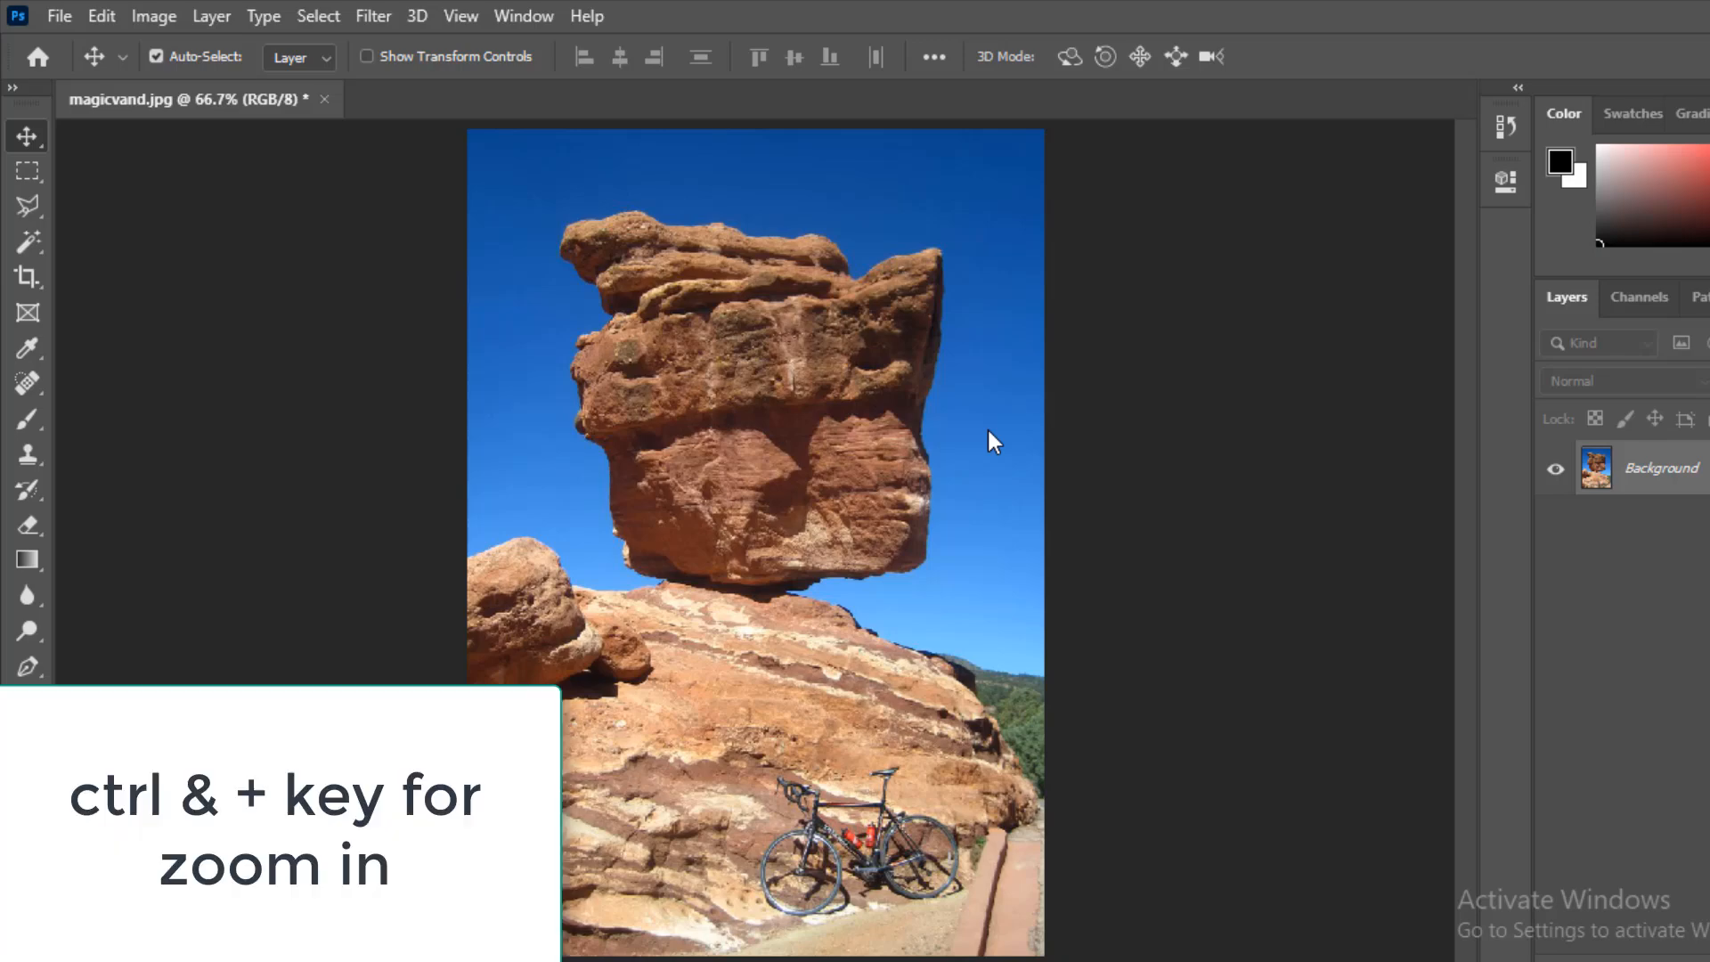
# Step: Select the upper part of the blue sky above the balanced rock with the Magic Wand at tolerance 32
pyautogui.hotkey('ctrl', '+')
pyautogui.press('space')
pyautogui.moveTo(846, 363); pyautogui.dragTo(894, 567)
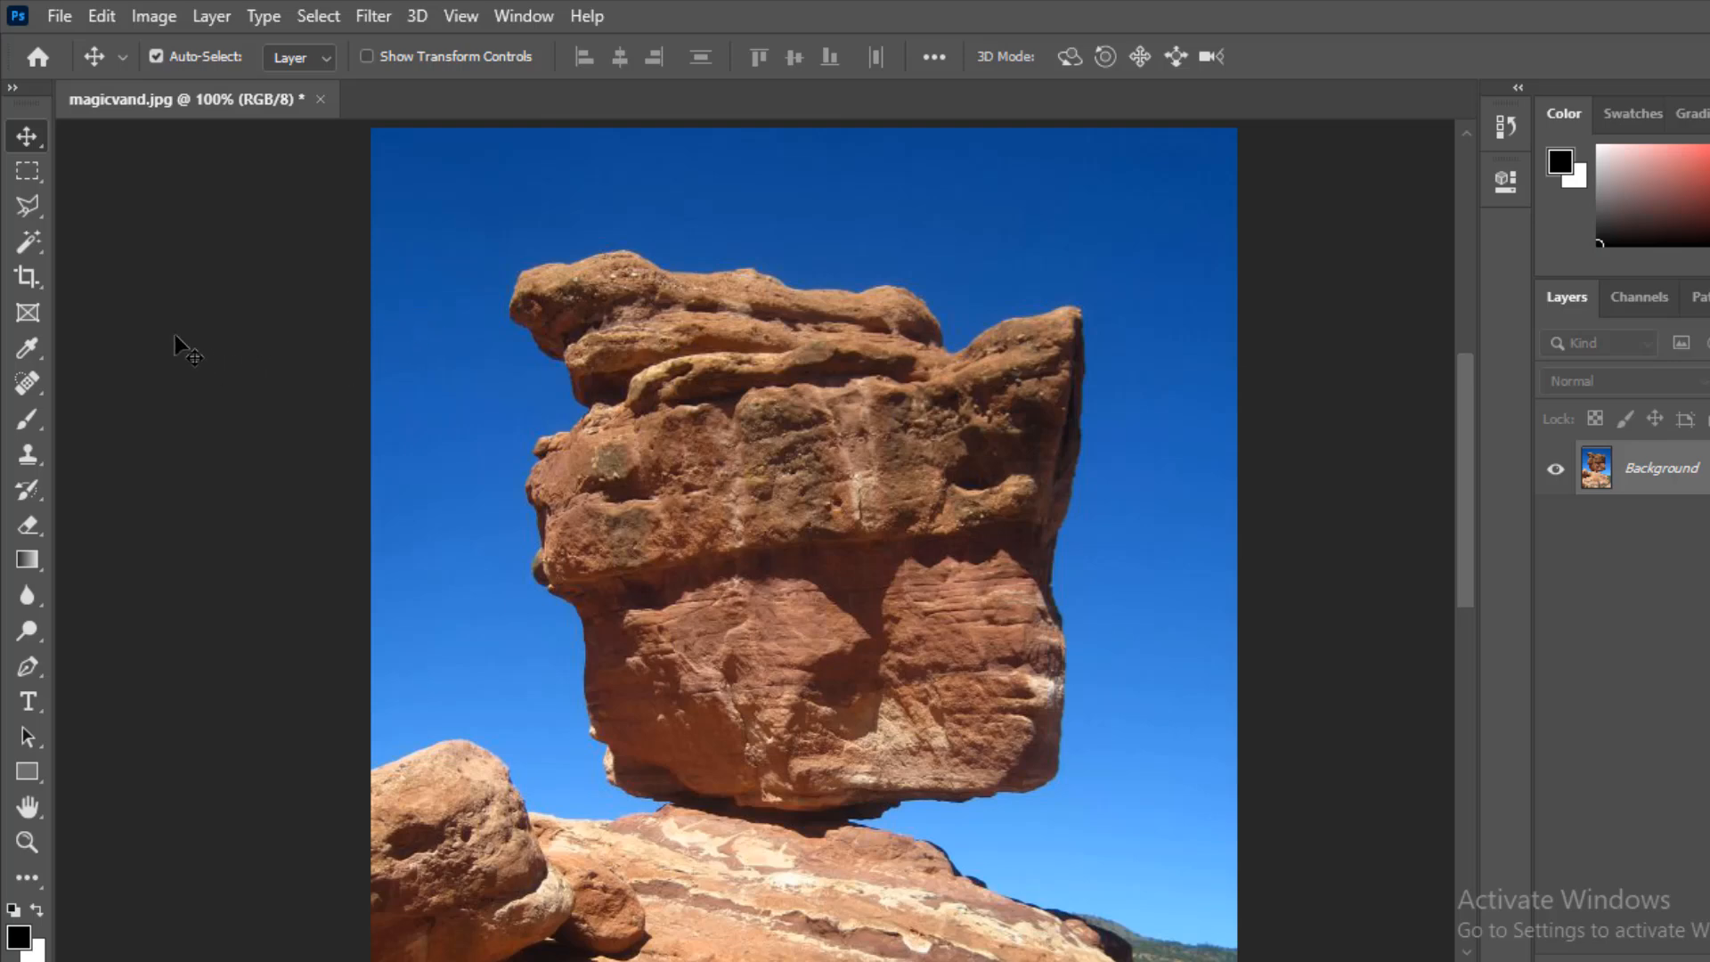
pyautogui.click(38, 246)
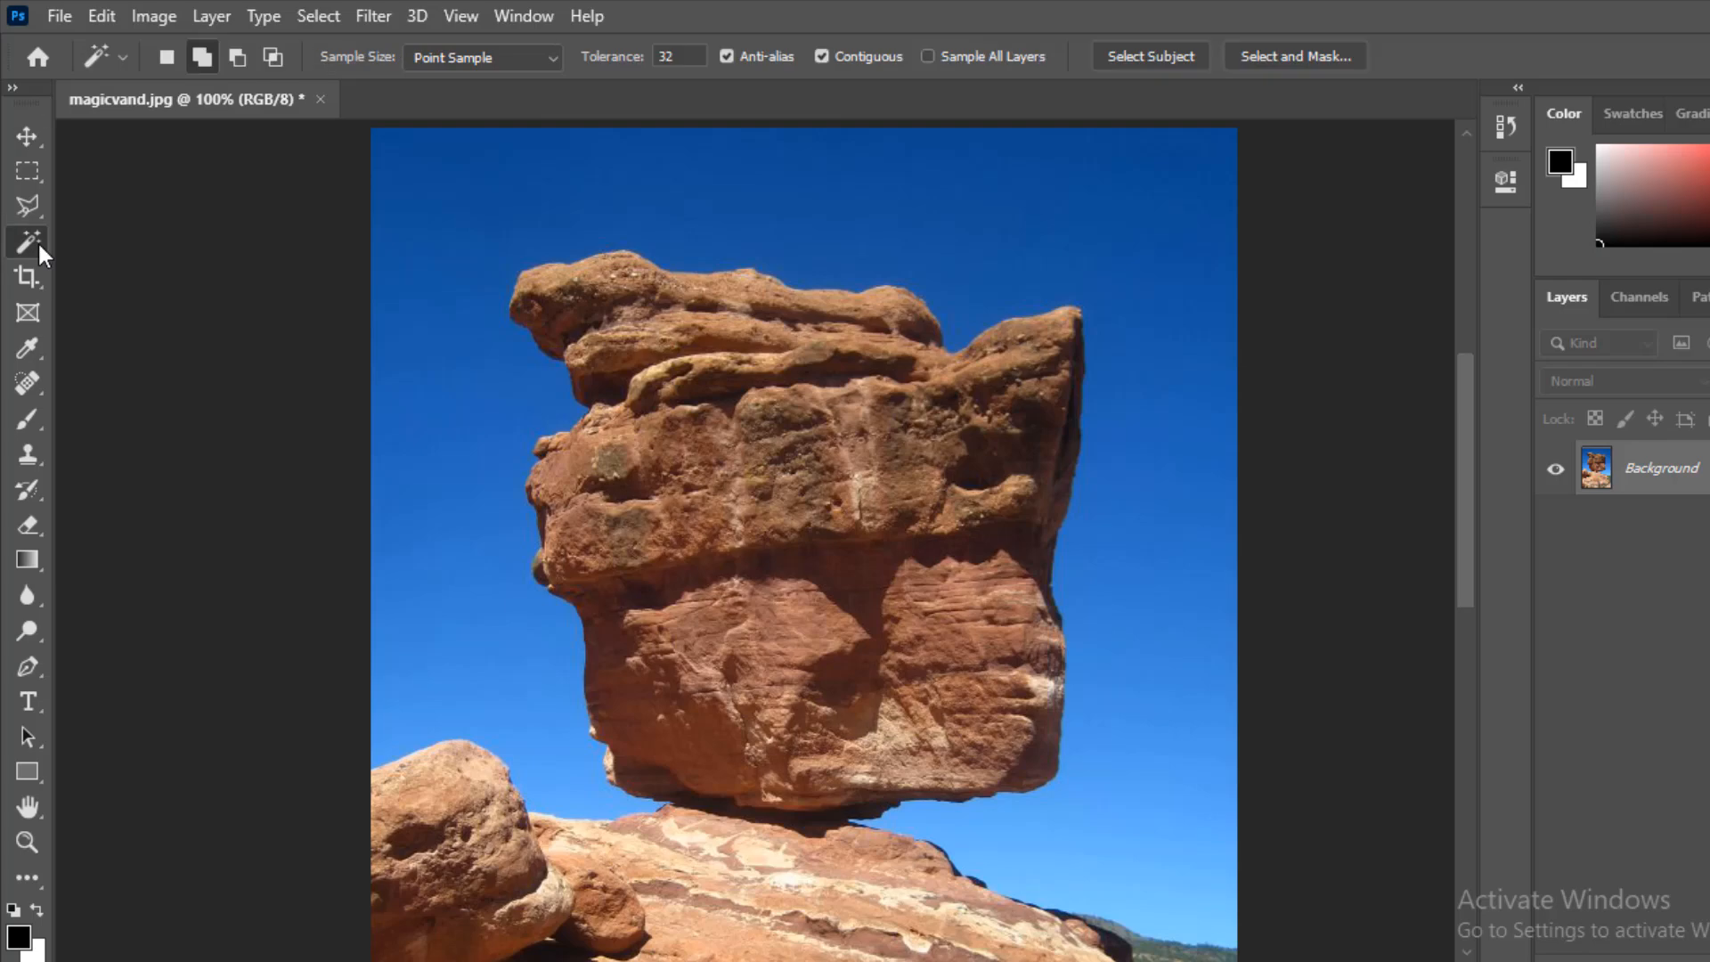
pyautogui.rightClick(38, 248)
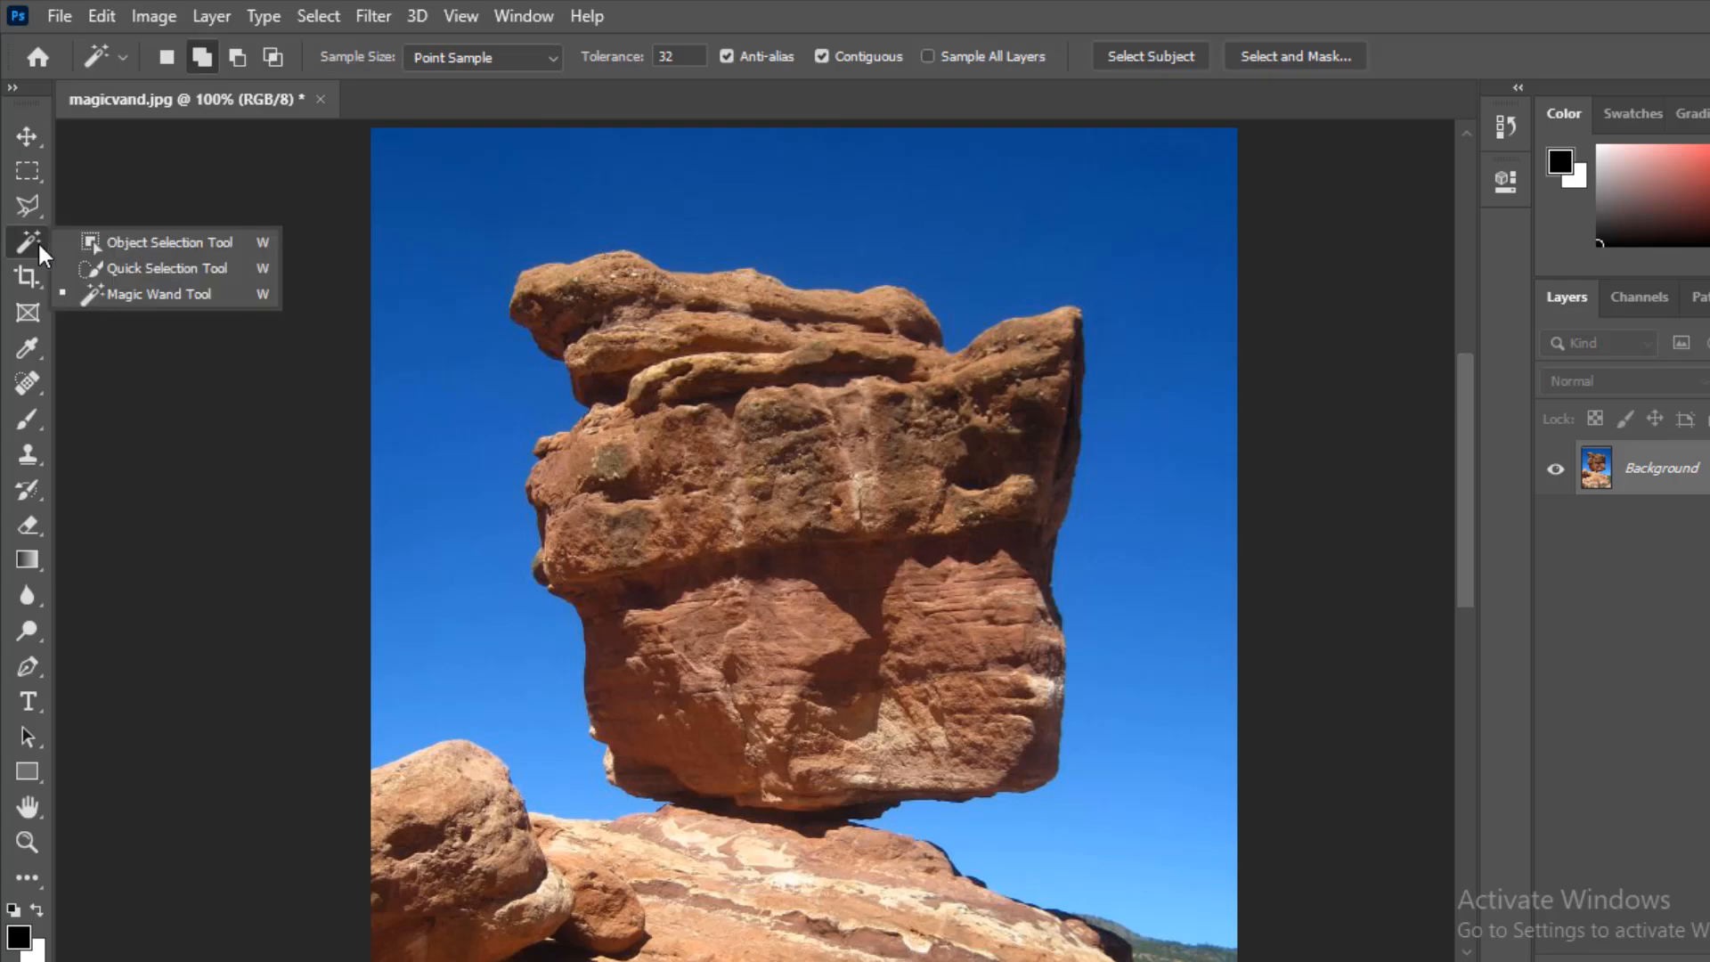
pyautogui.click(148, 301)
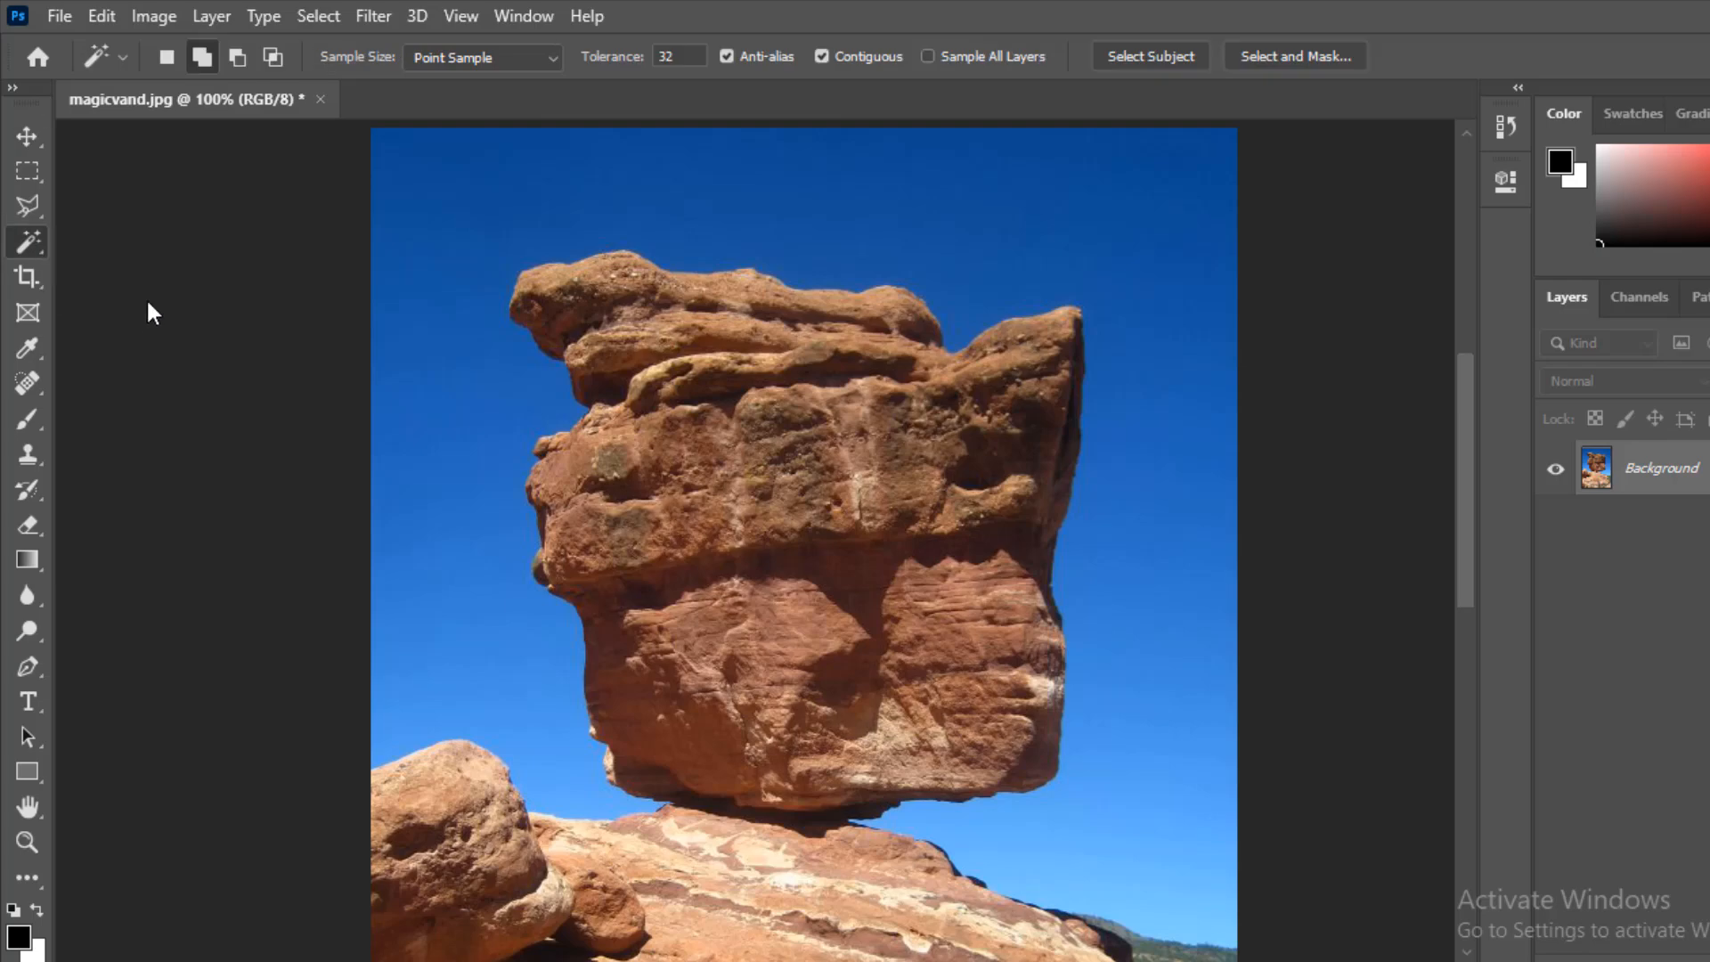
pyautogui.click(436, 207)
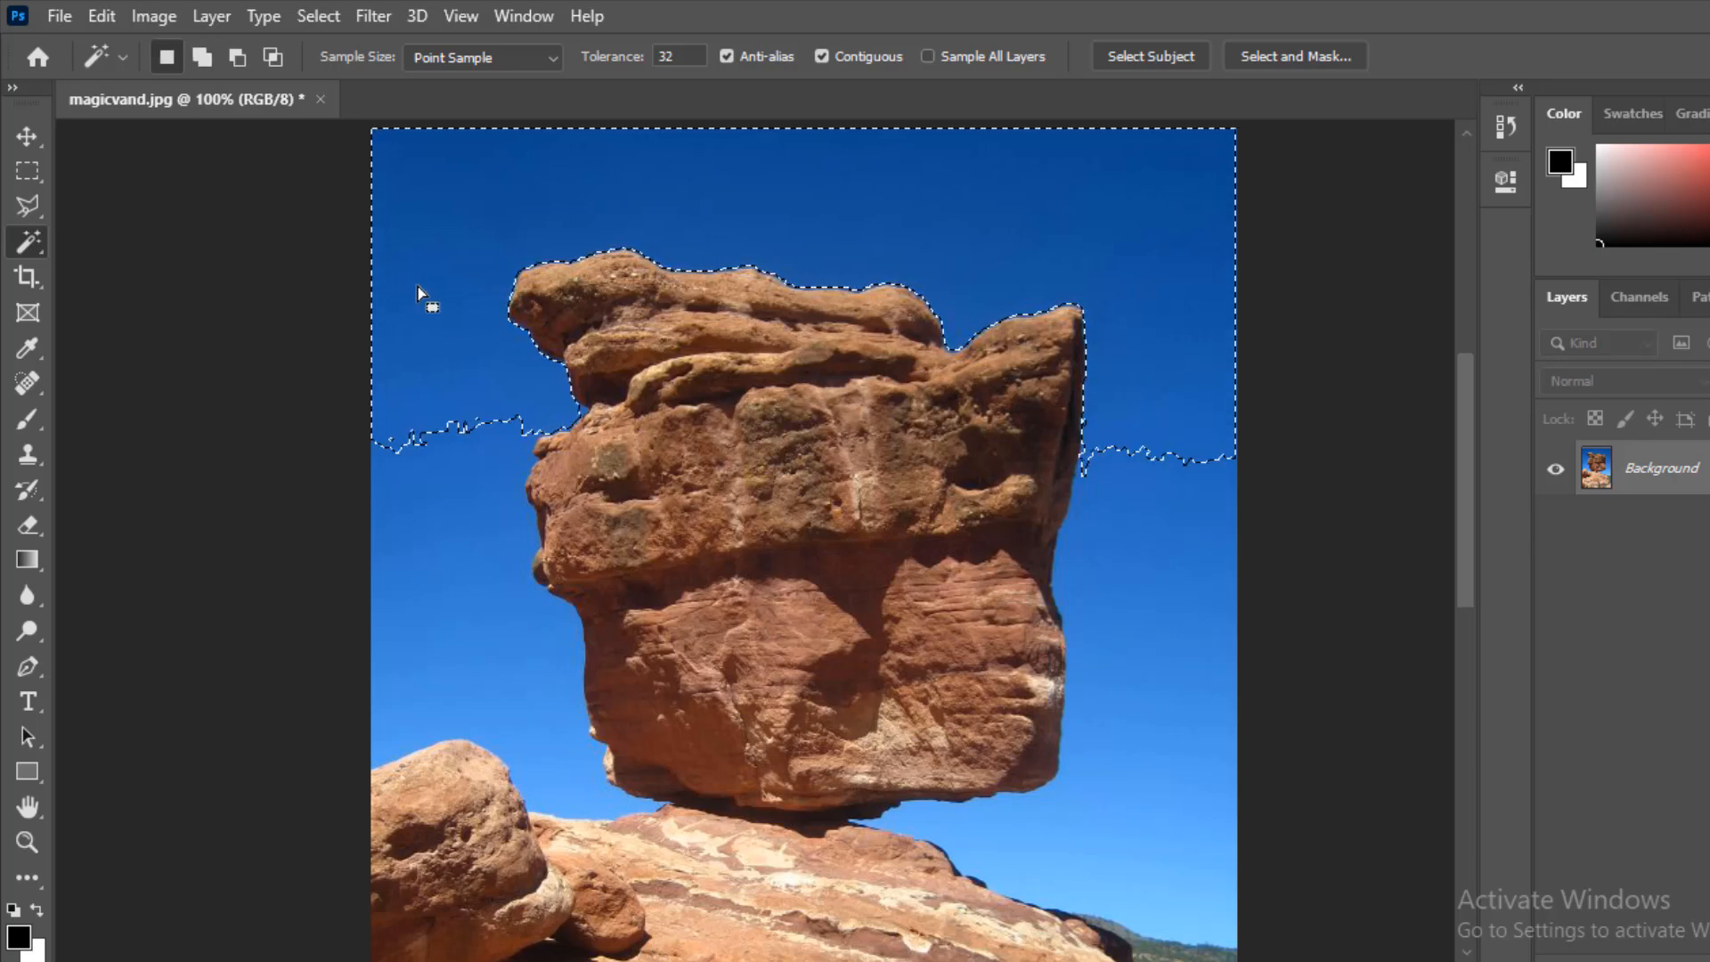
# Step: Add the remaining sky areas on both sides of the rock and down to the horizon to the selection
pyautogui.click(204, 58)
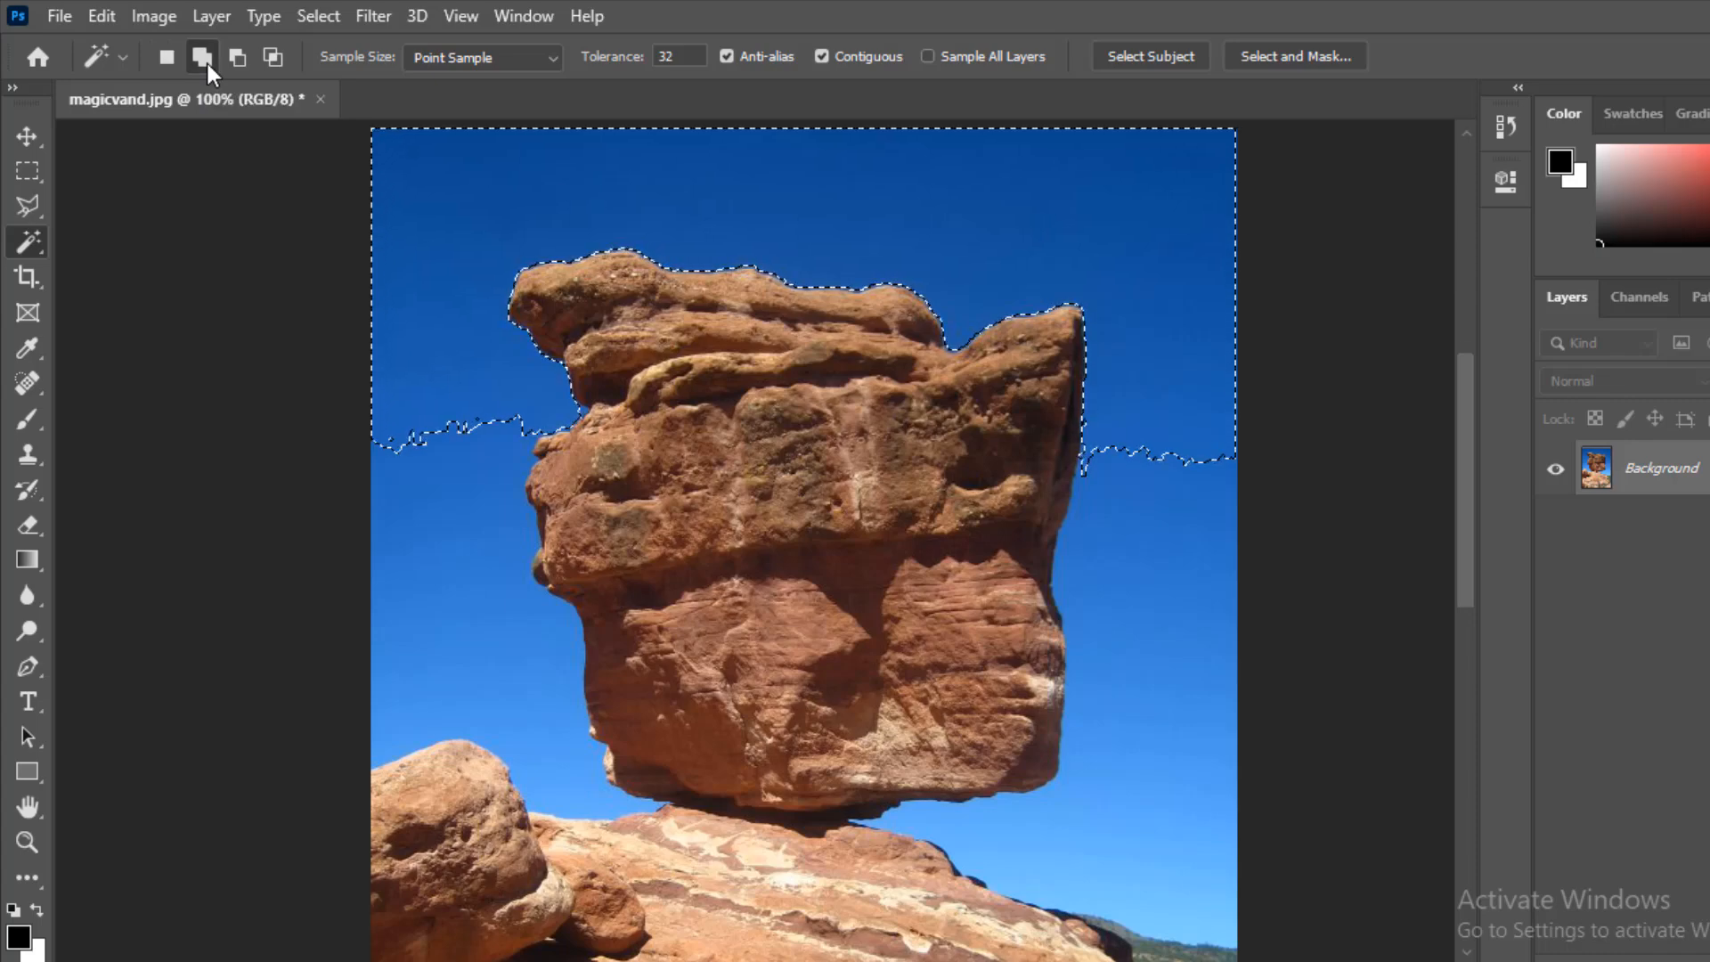
pyautogui.click(436, 470)
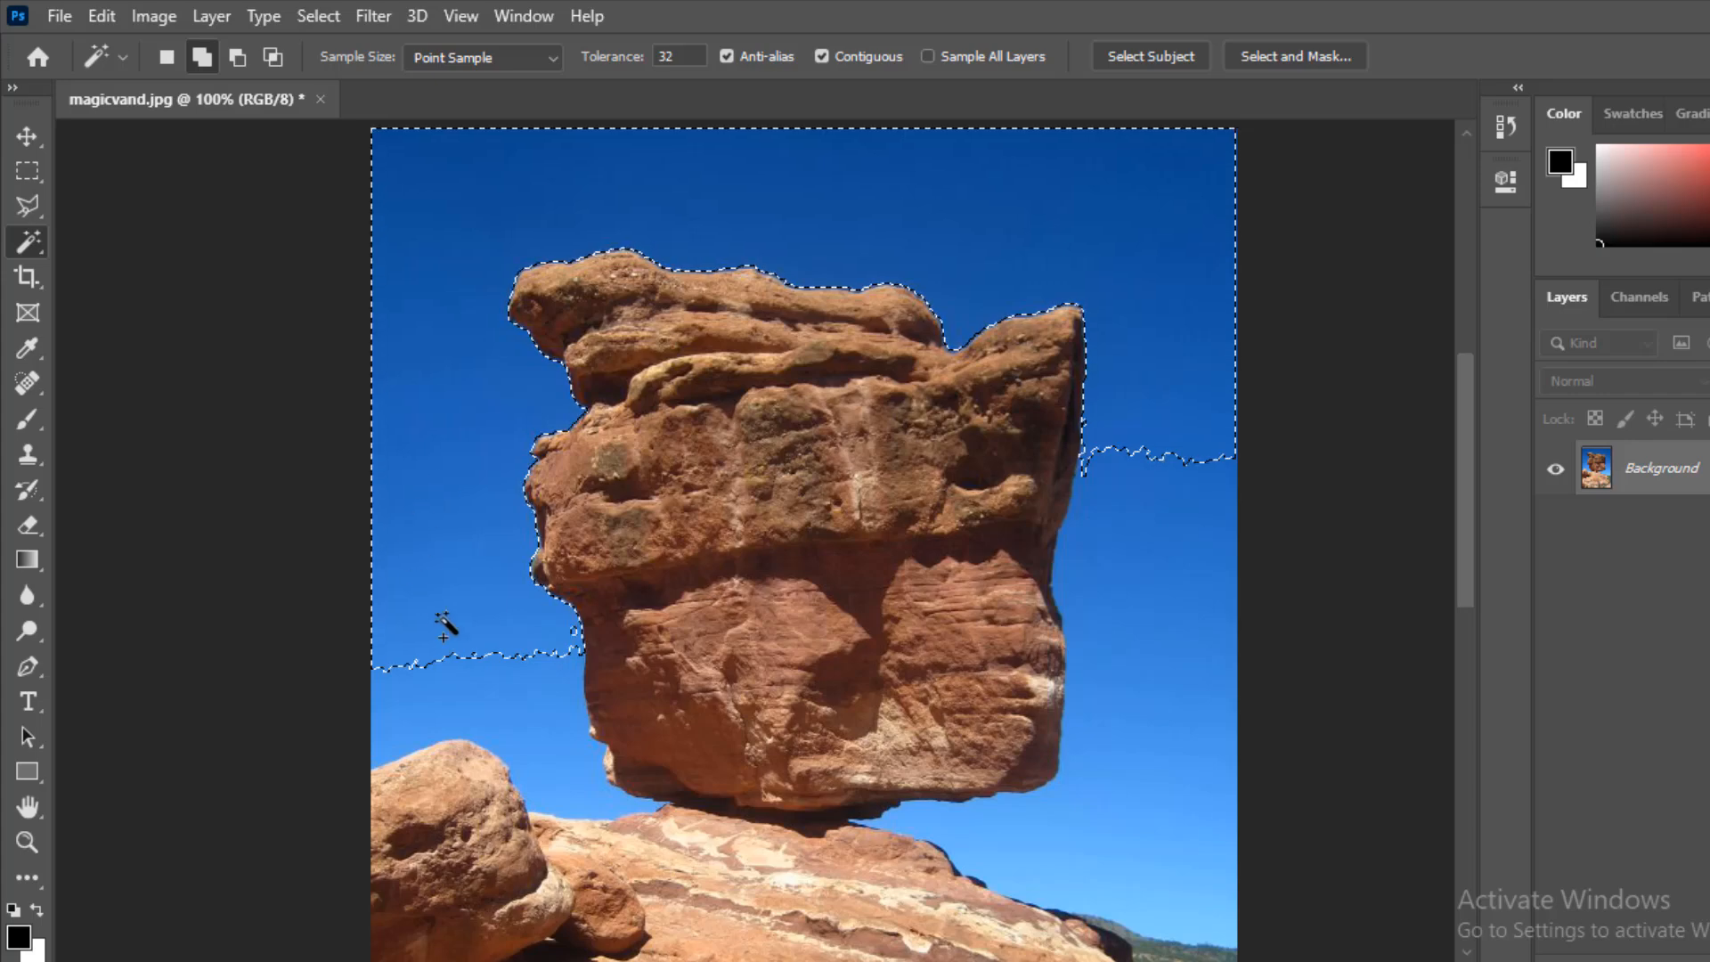
pyautogui.click(517, 672)
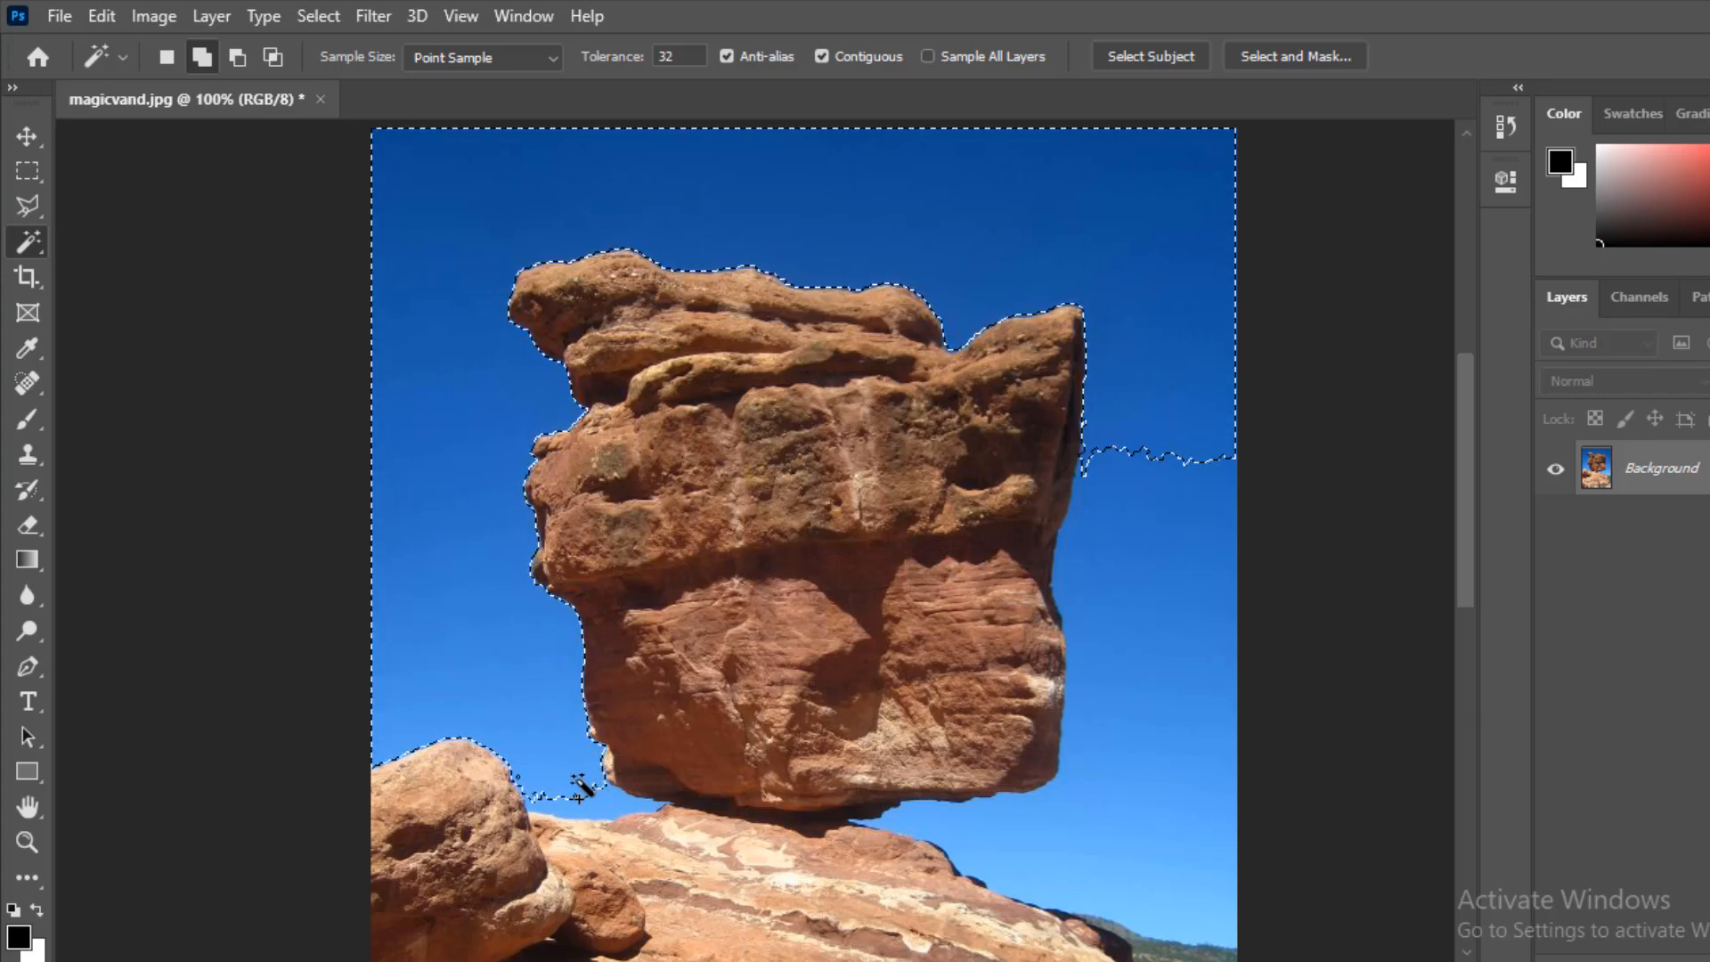
pyautogui.click(1155, 668)
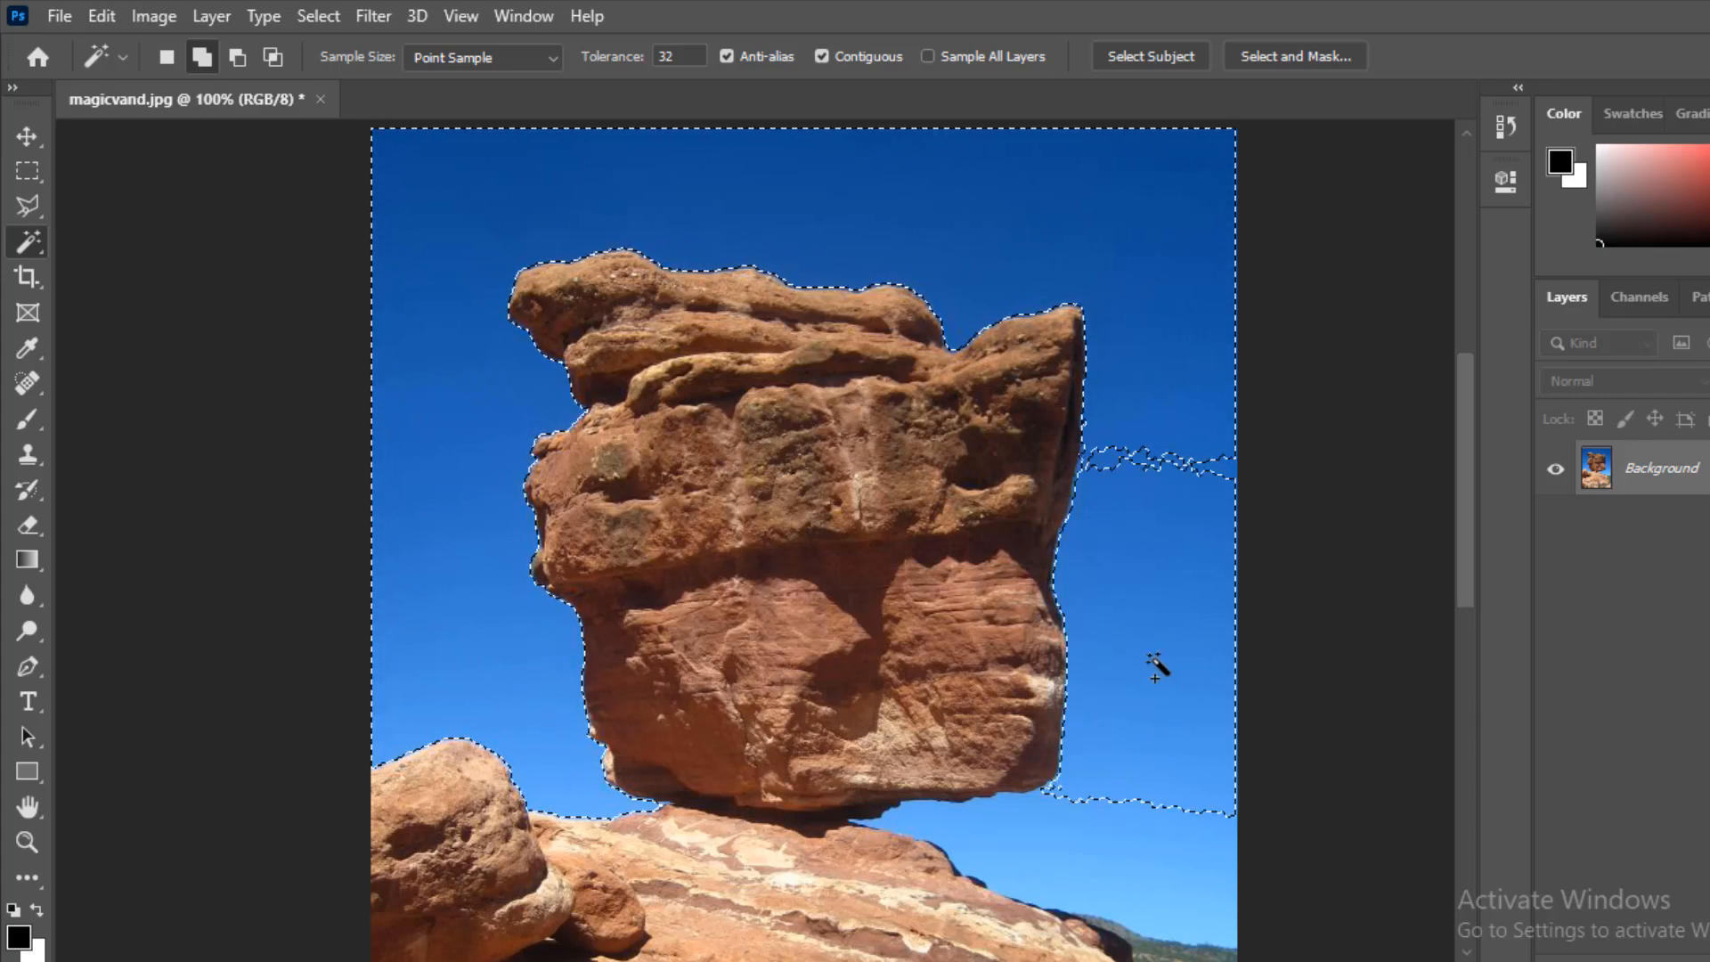
pyautogui.click(1155, 458)
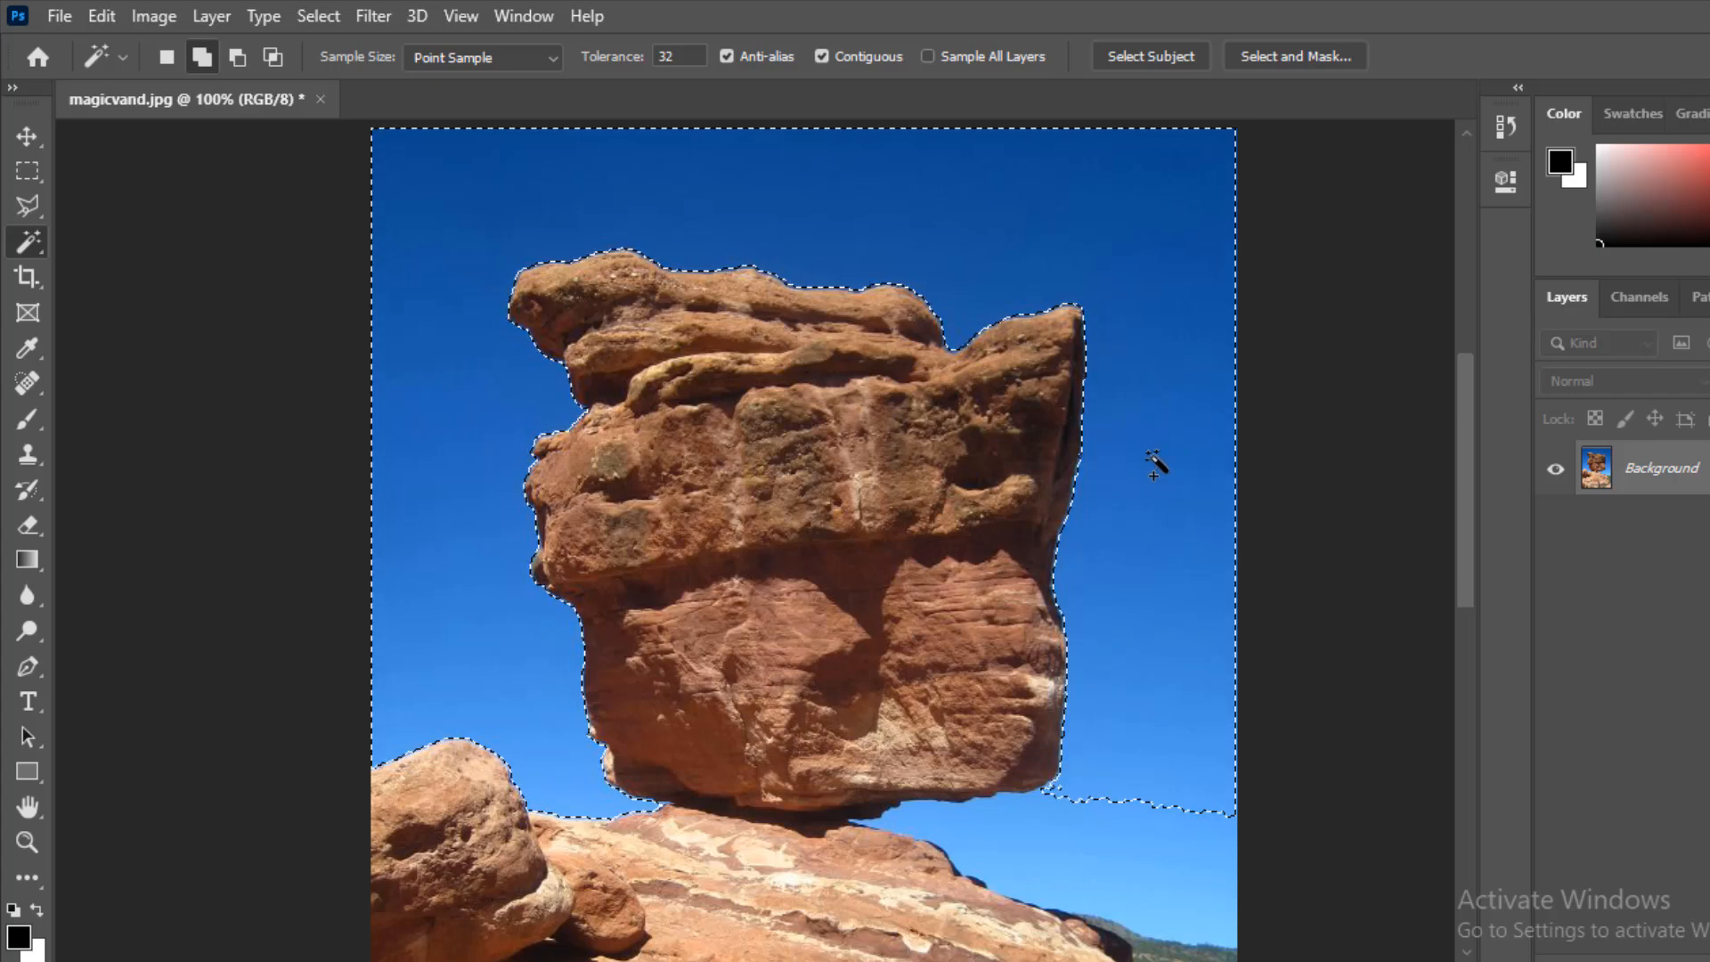
pyautogui.click(1090, 824)
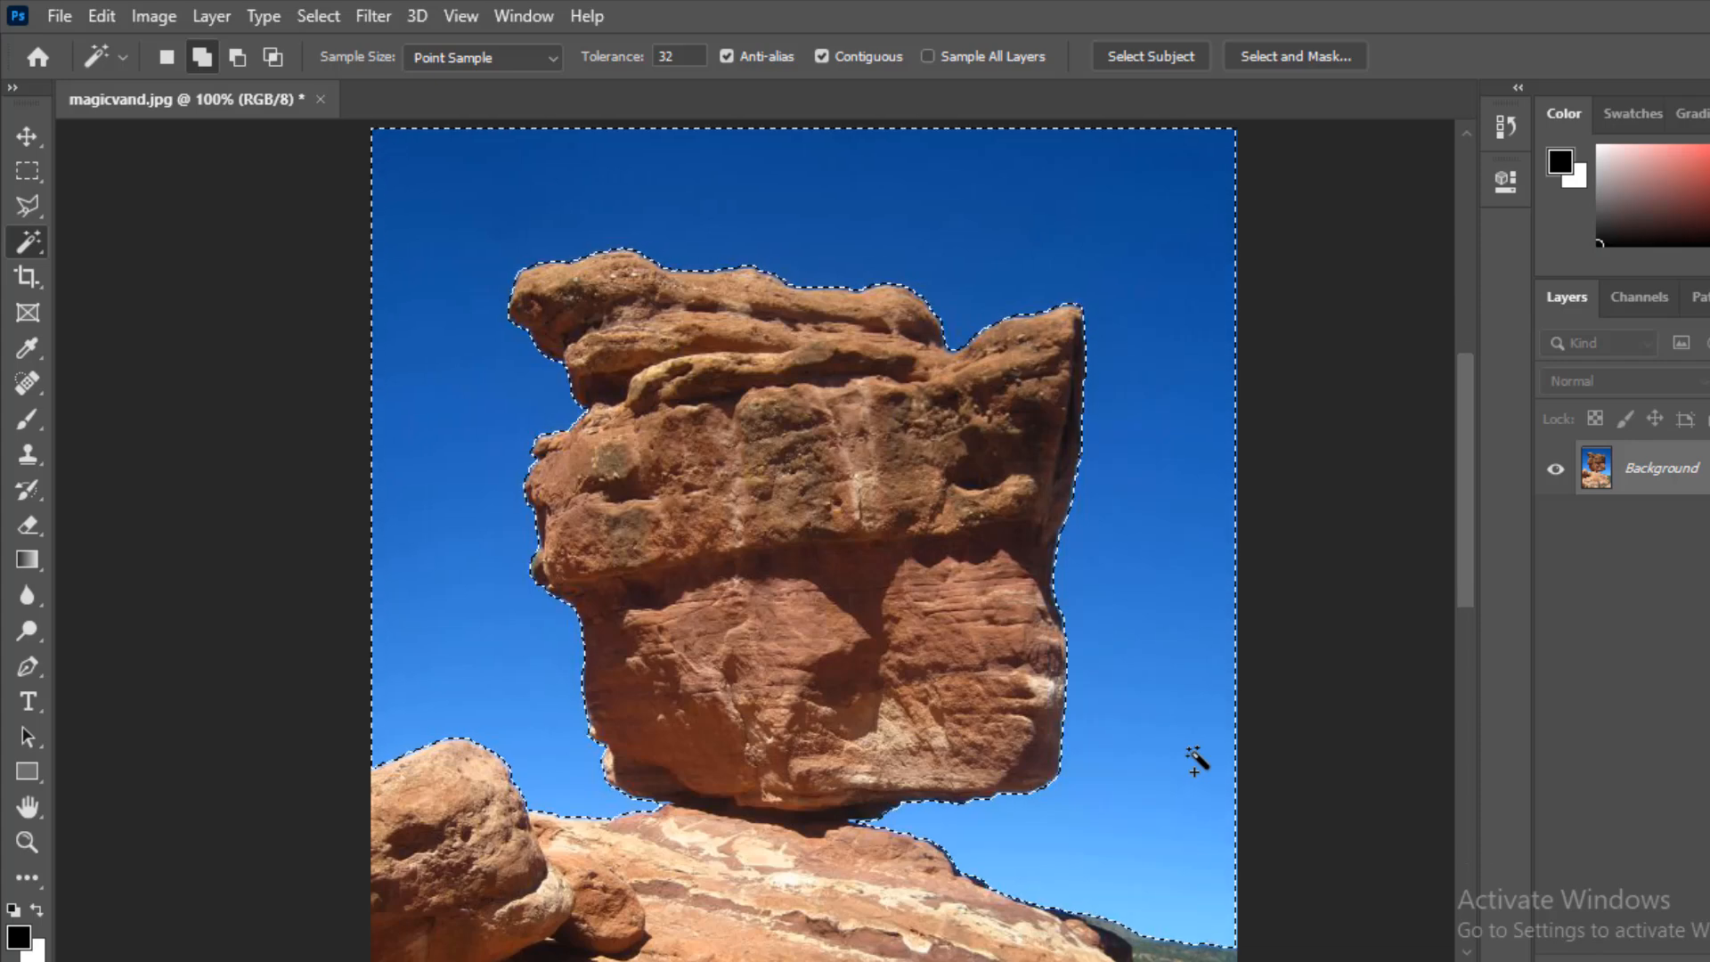
# Step: Convert the locked Background into a regular editable layer with the default settings
pyautogui.click(26, 138)
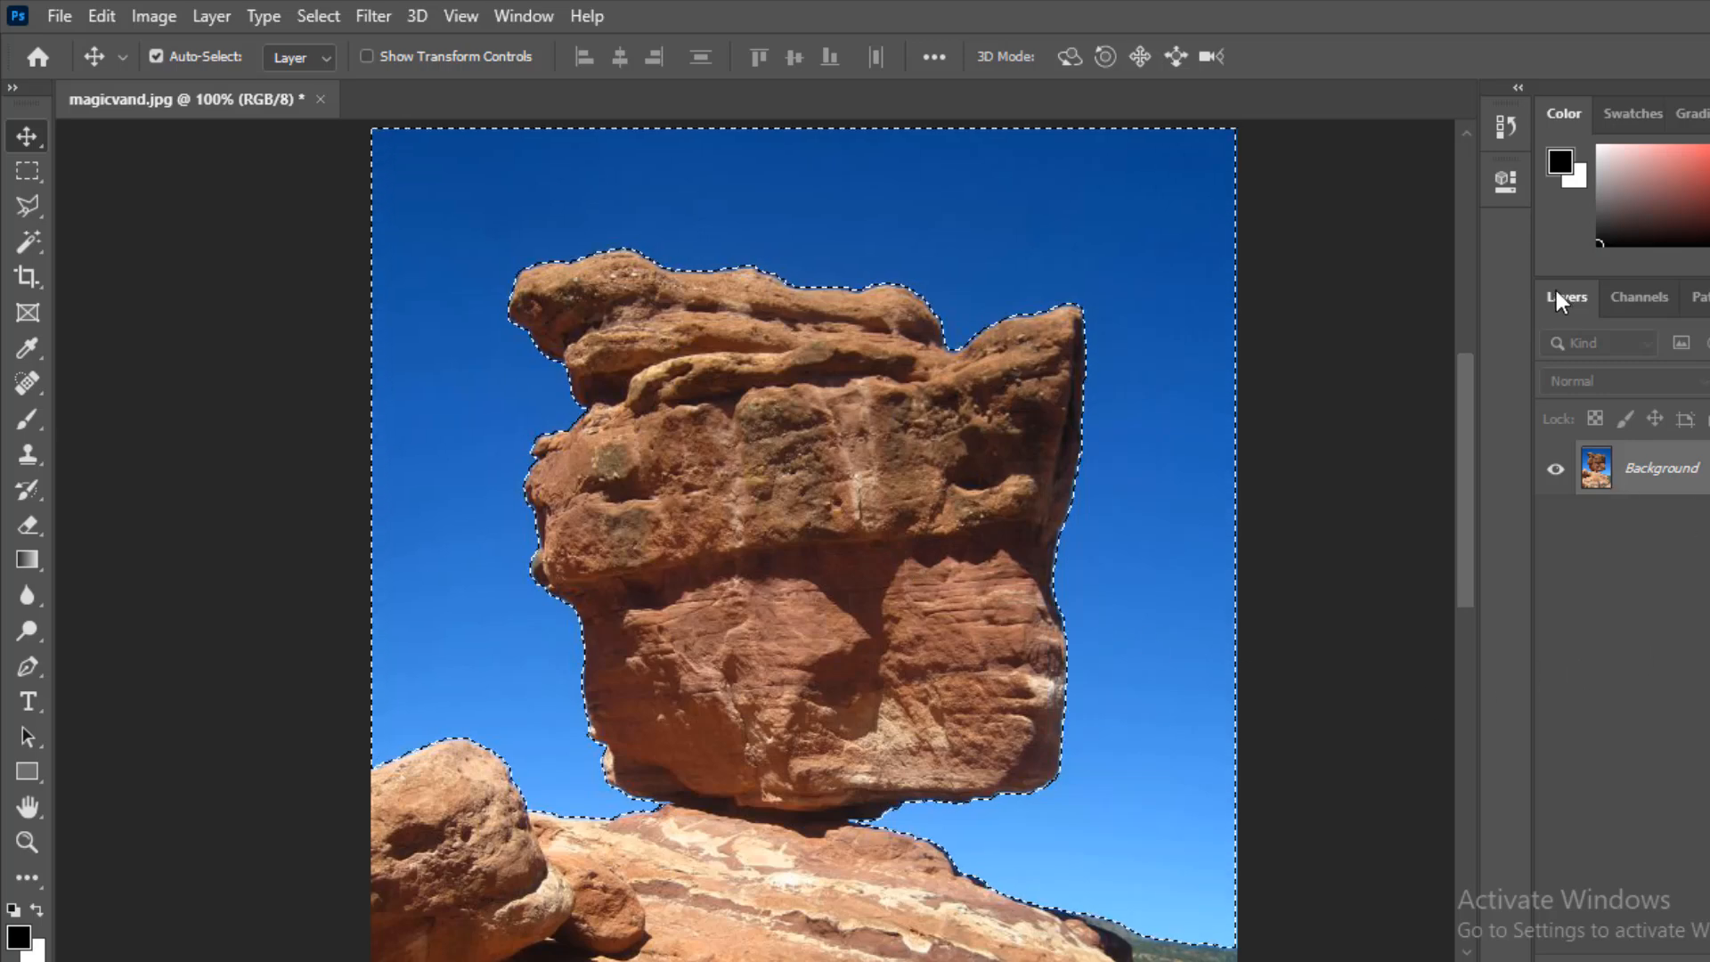
pyautogui.doubleClick(1686, 489)
pyautogui.click(1147, 286)
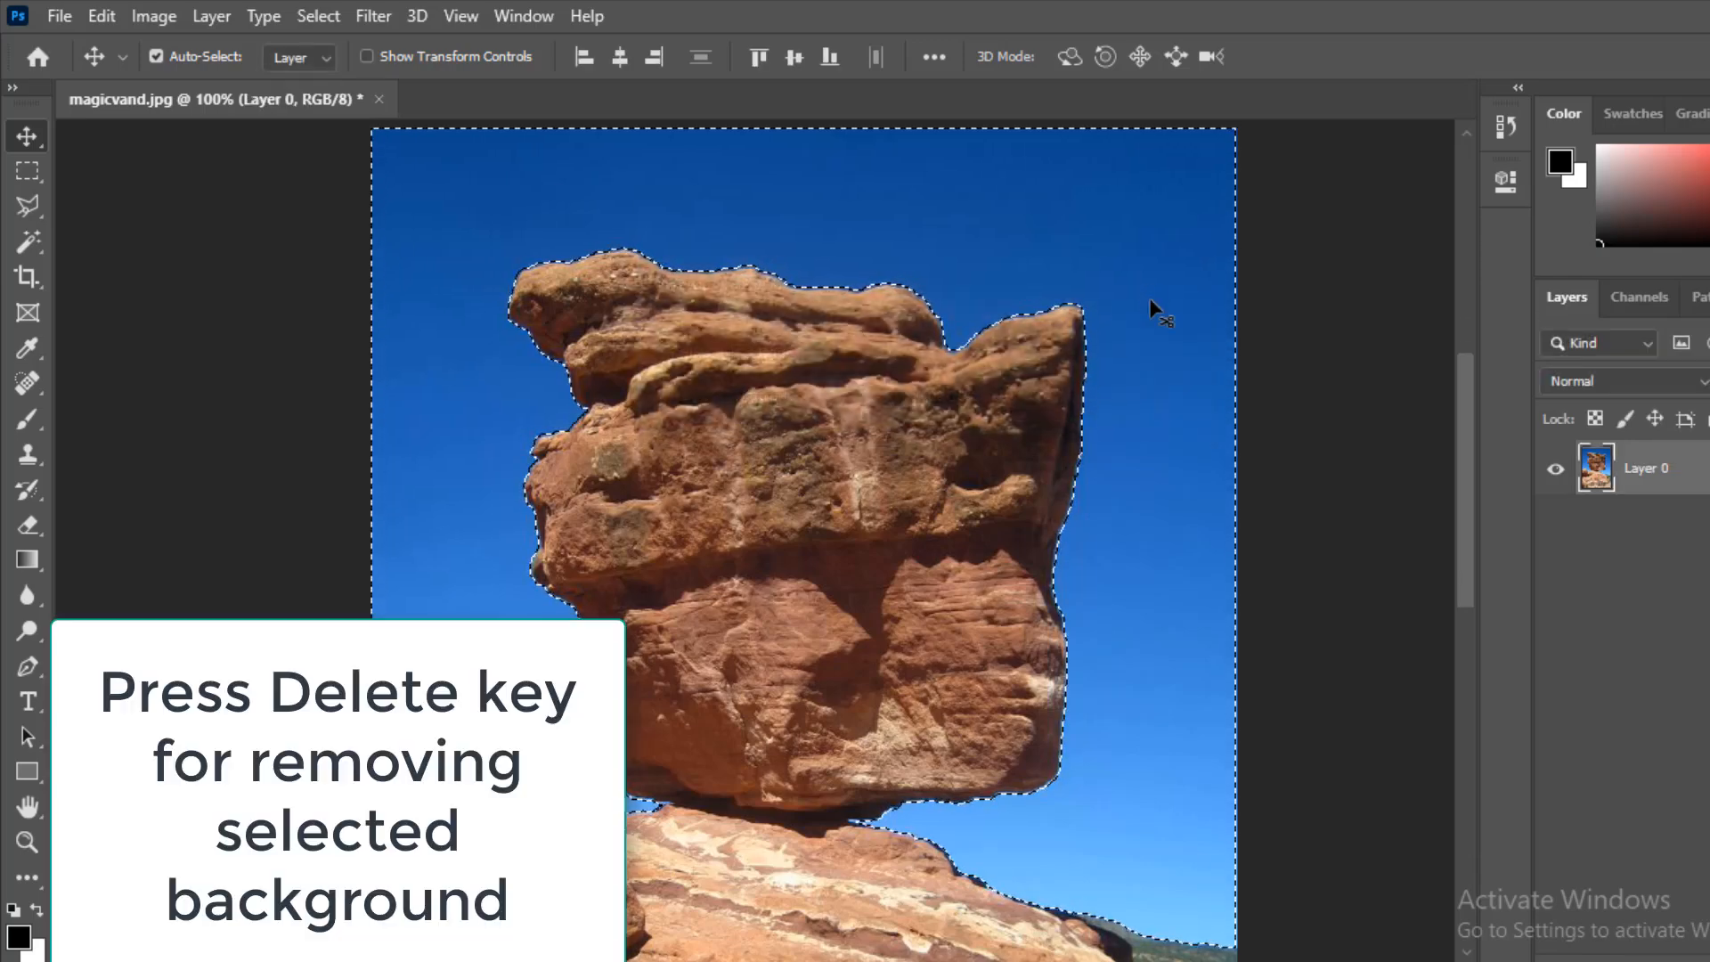
# Step: Delete the selected sky from the rock photo and clear the selection
pyautogui.press('Delete')
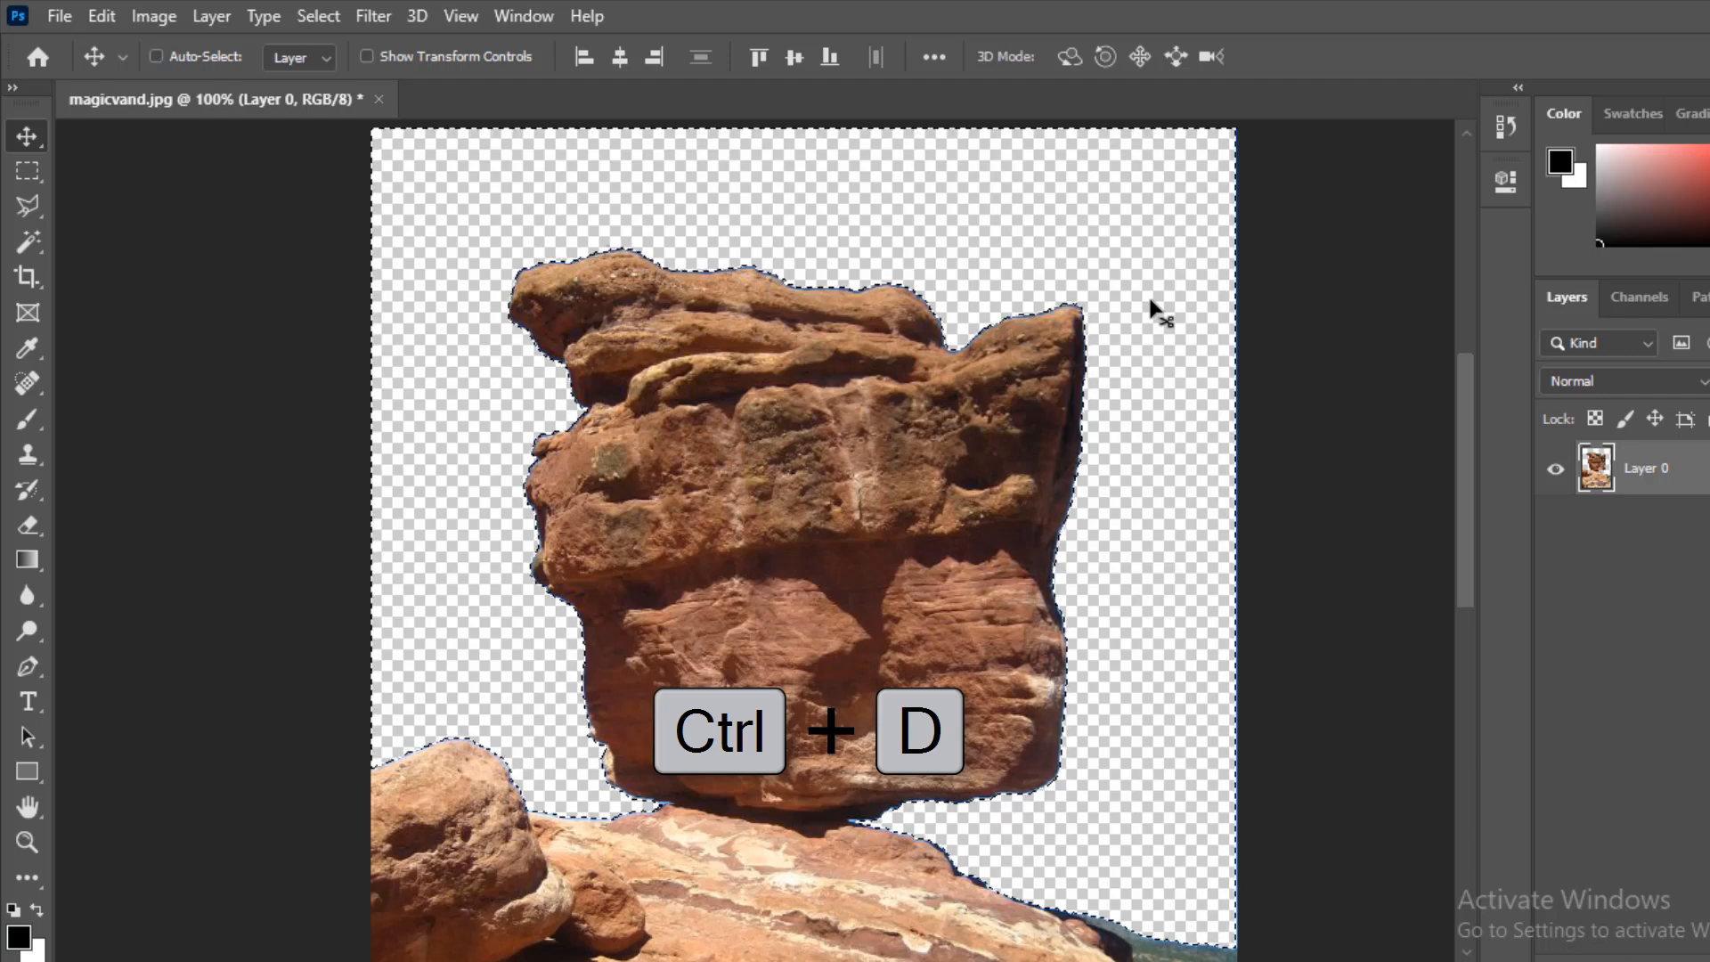
pyautogui.hotkey('ctrl', 'd')
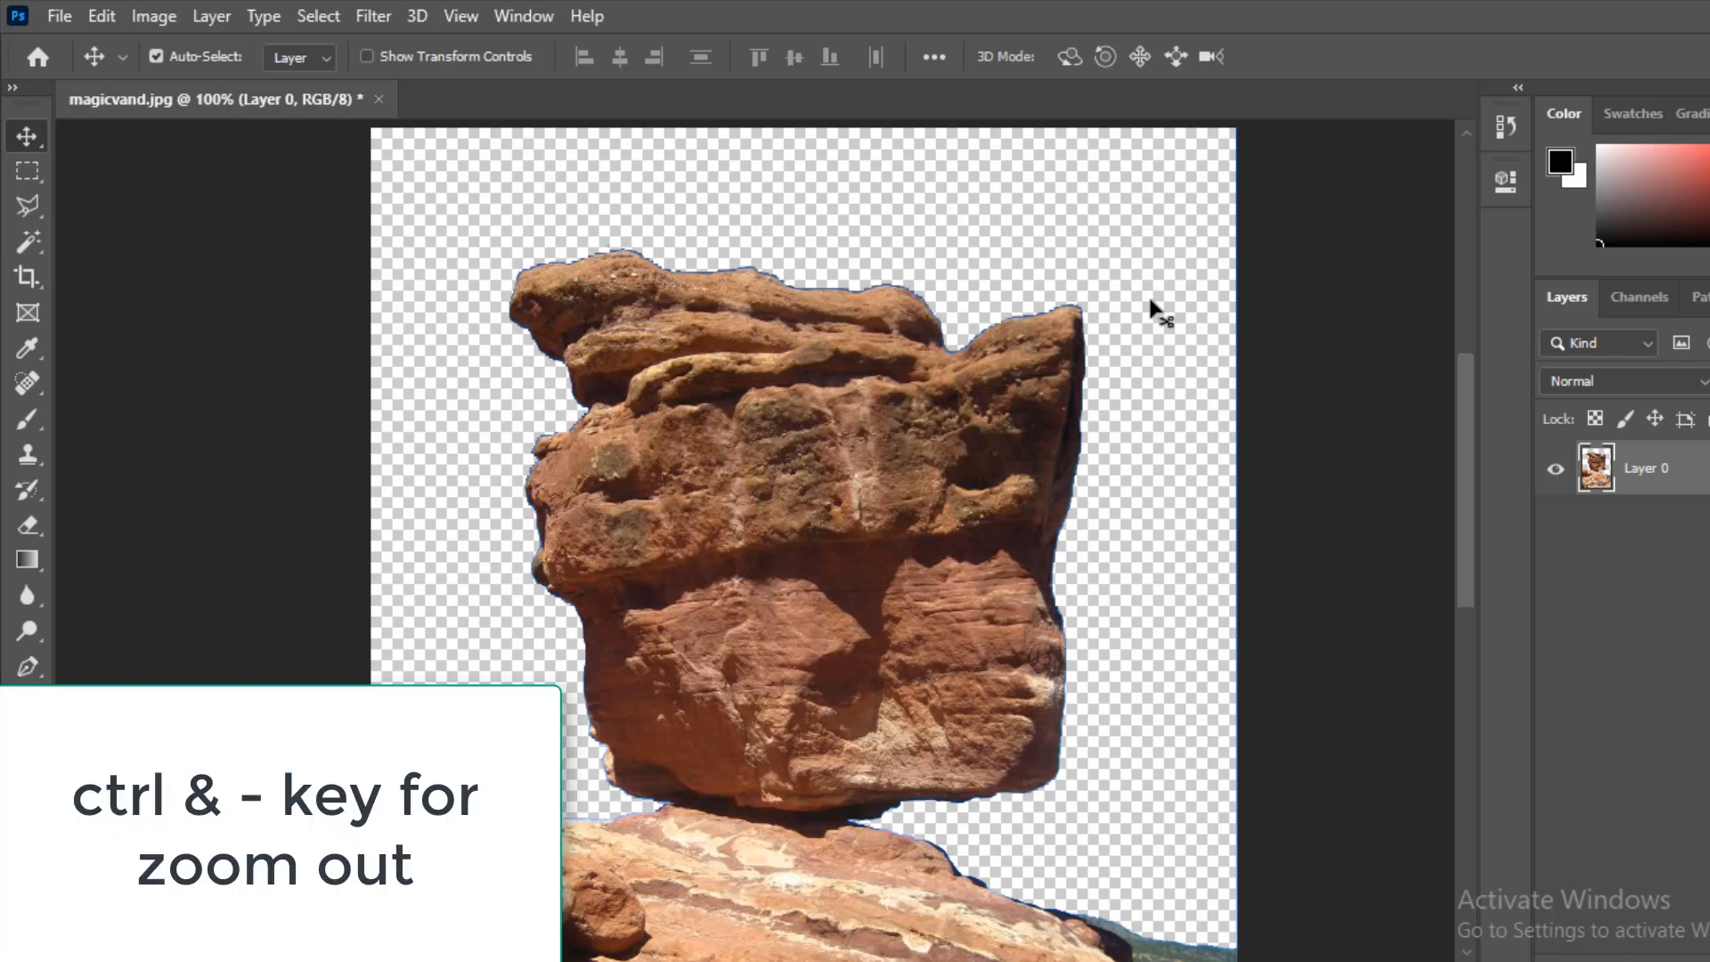
pyautogui.hotkey('ctrl', '-')
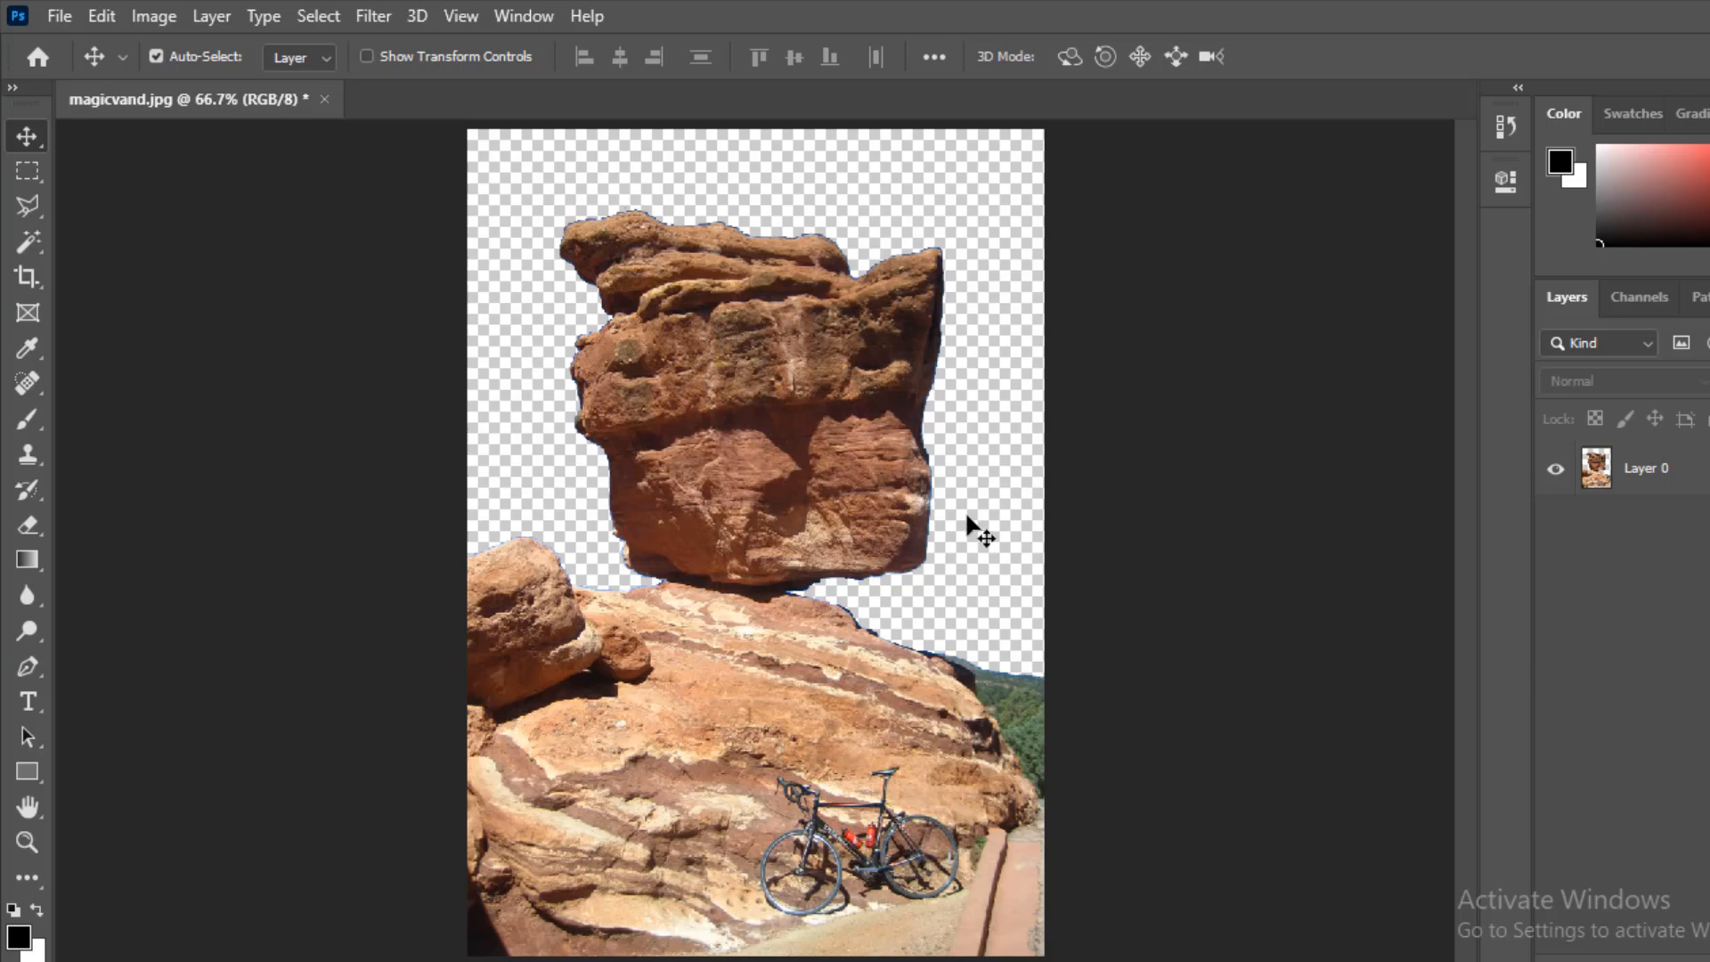
pyautogui.click(57, 16)
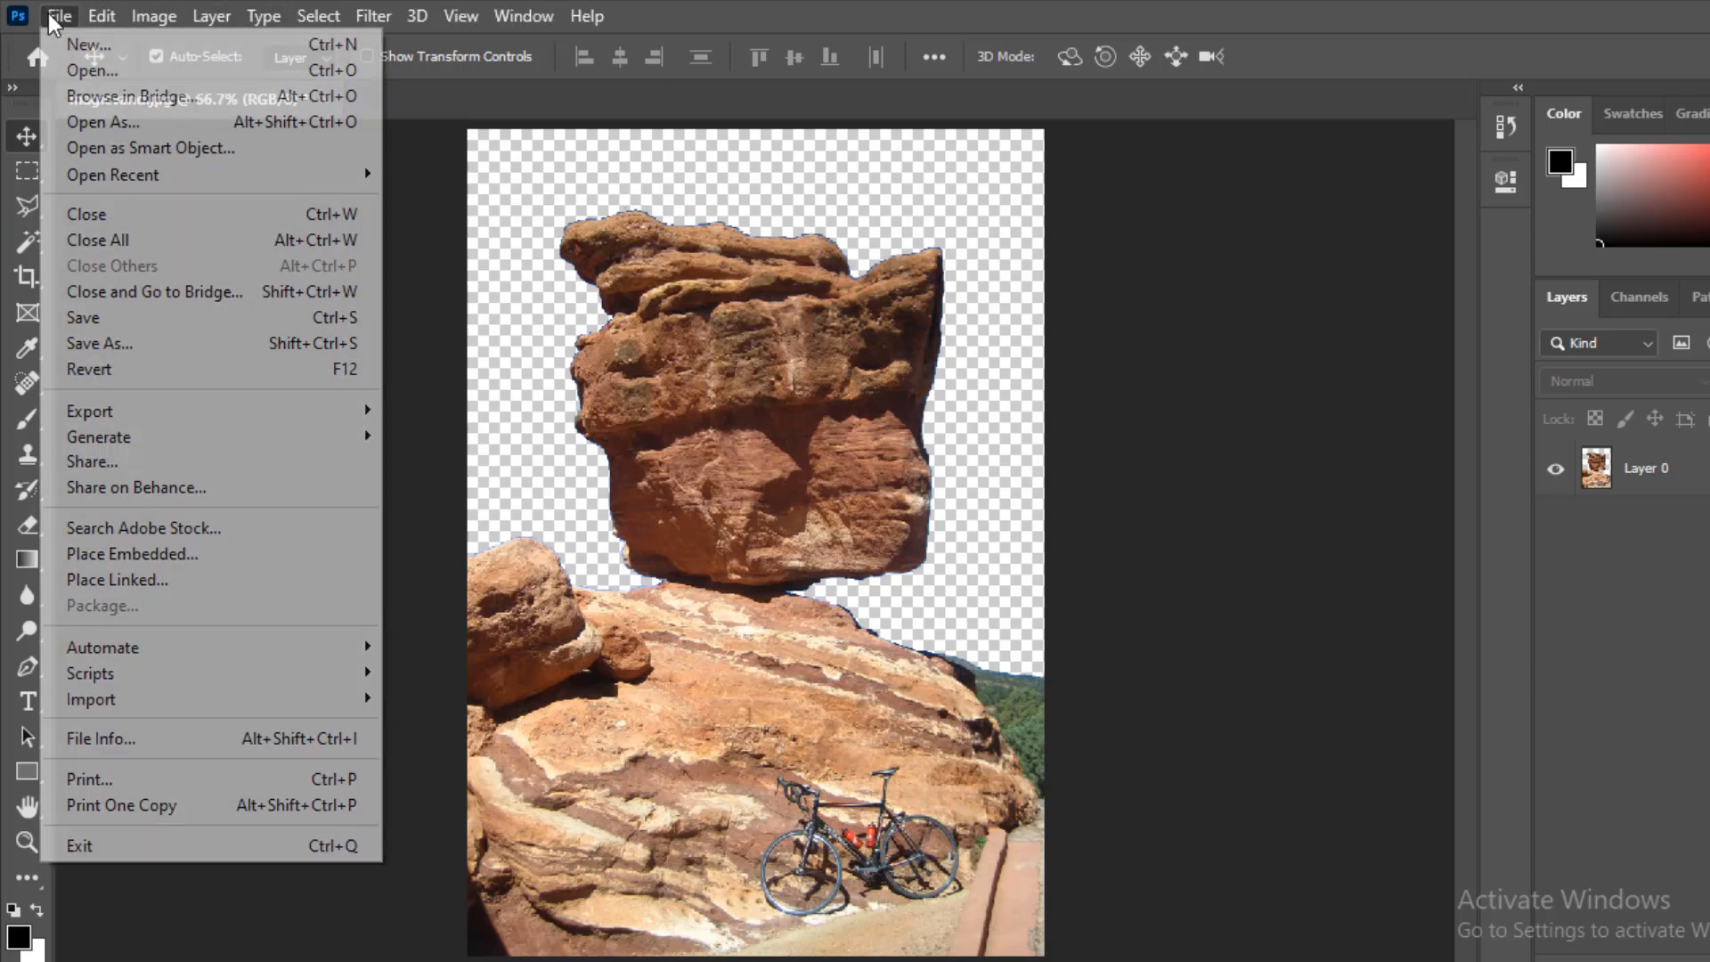
pyautogui.click(93, 71)
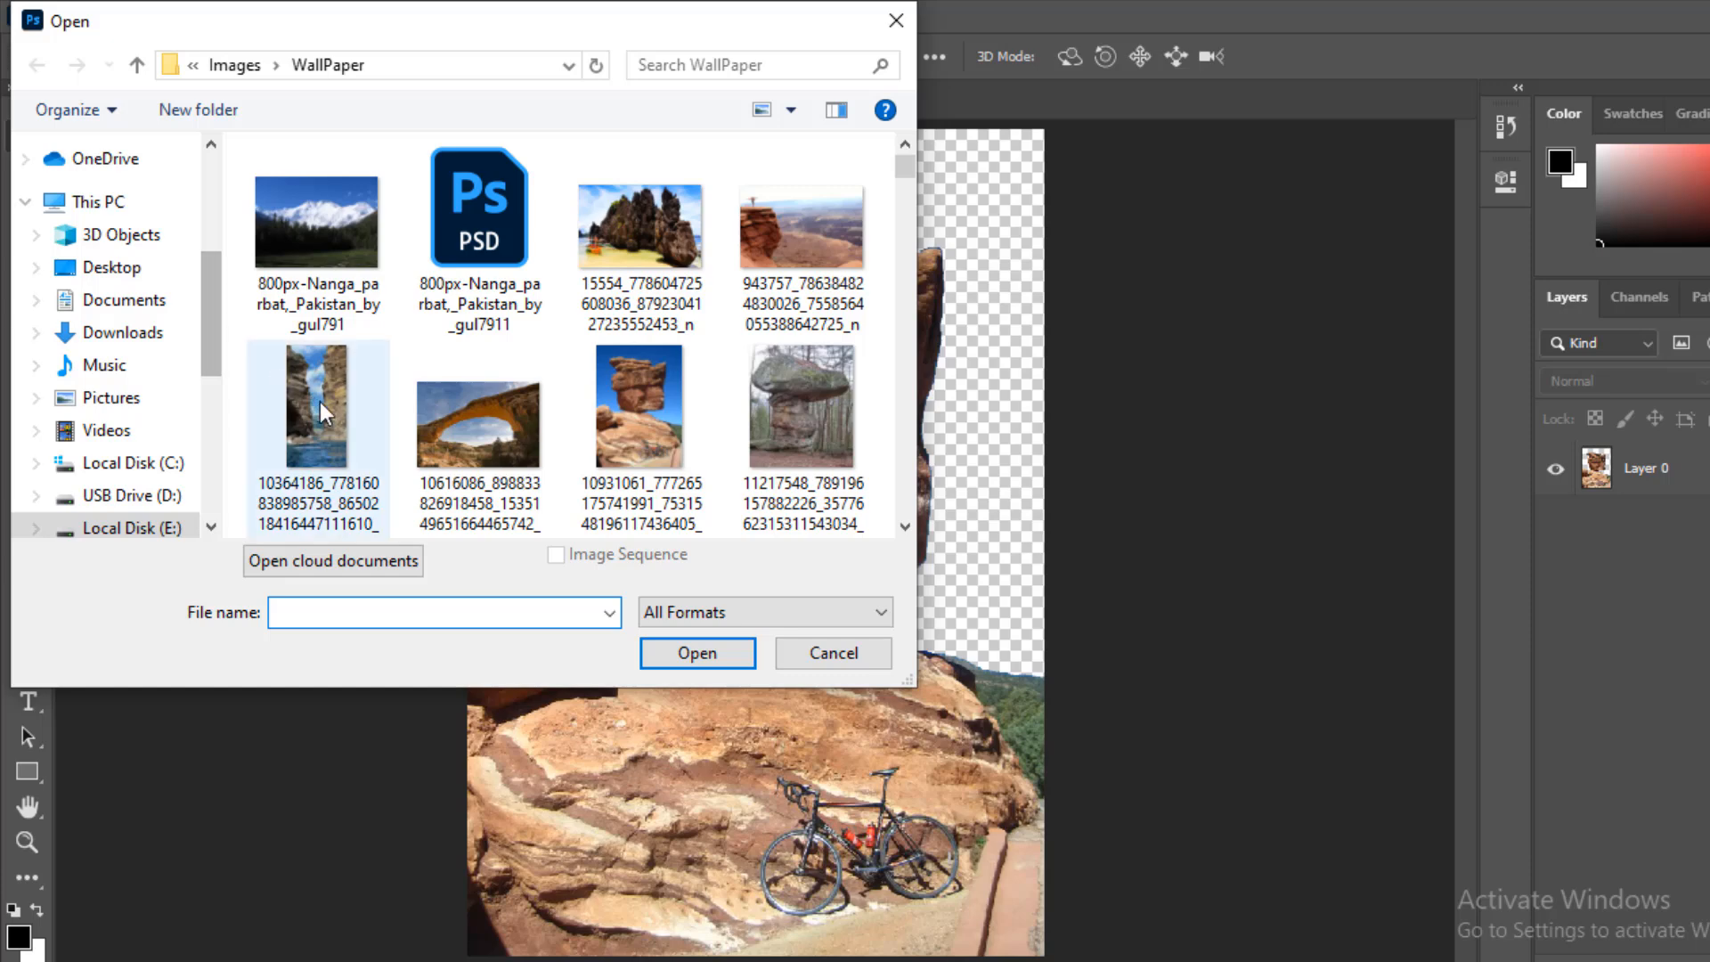
pyautogui.scroll(-3, 603, 342)
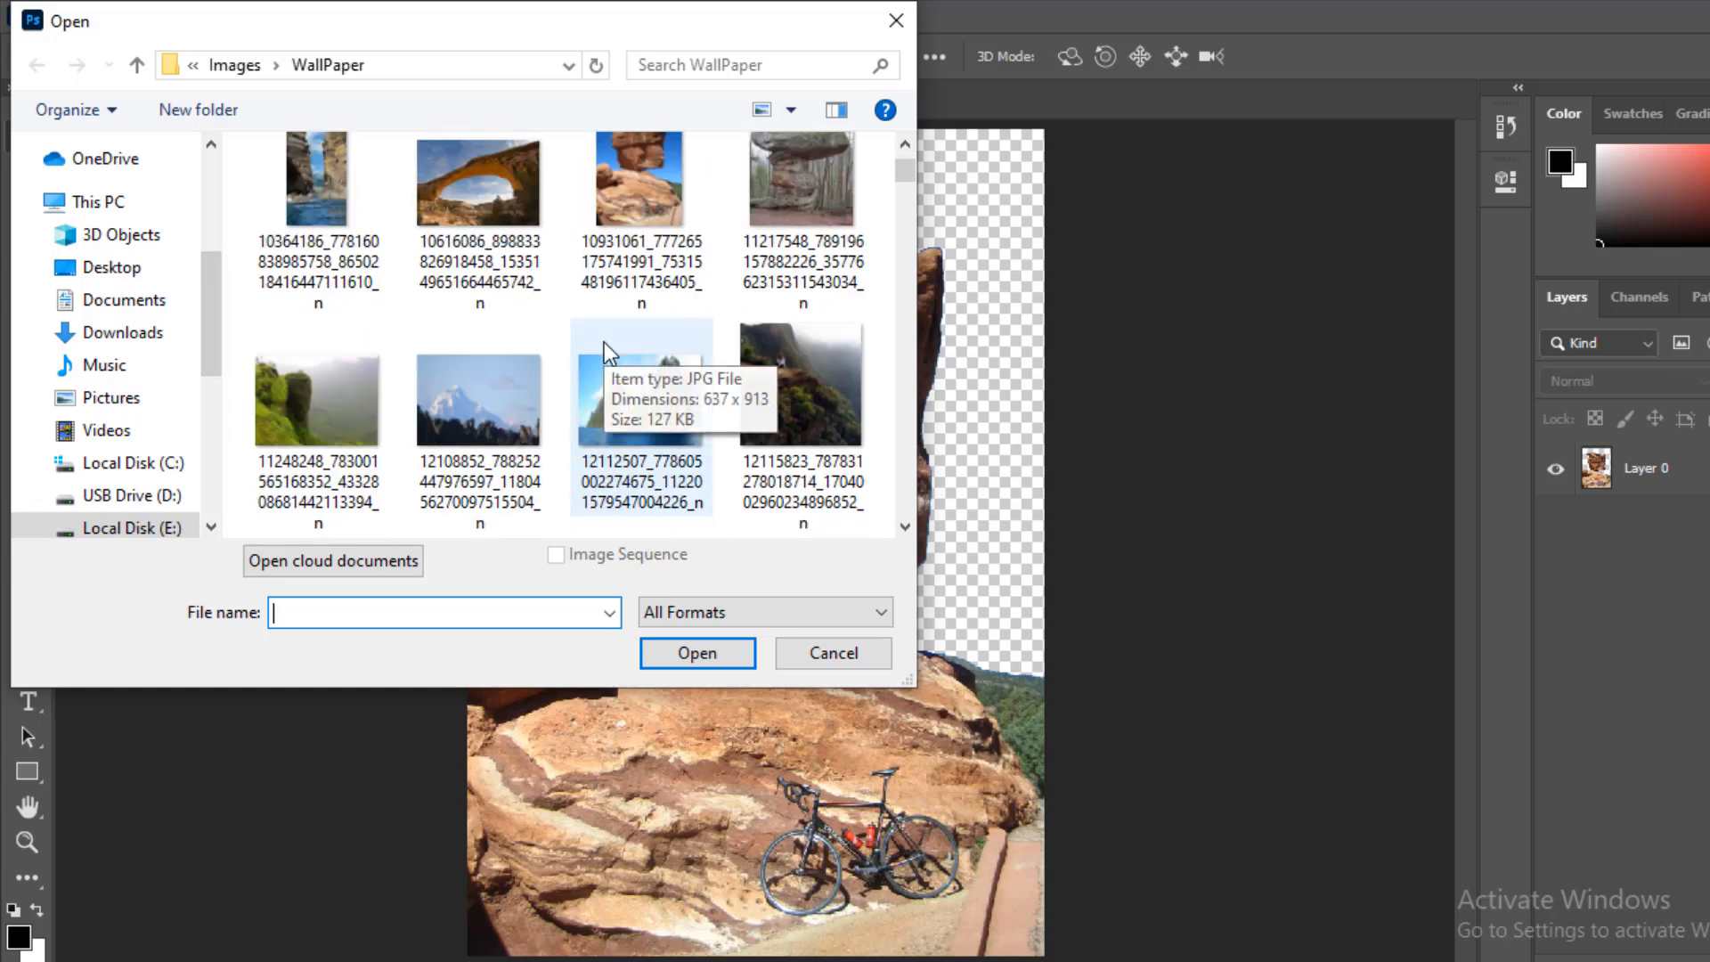
pyautogui.click(477, 394)
pyautogui.click(696, 652)
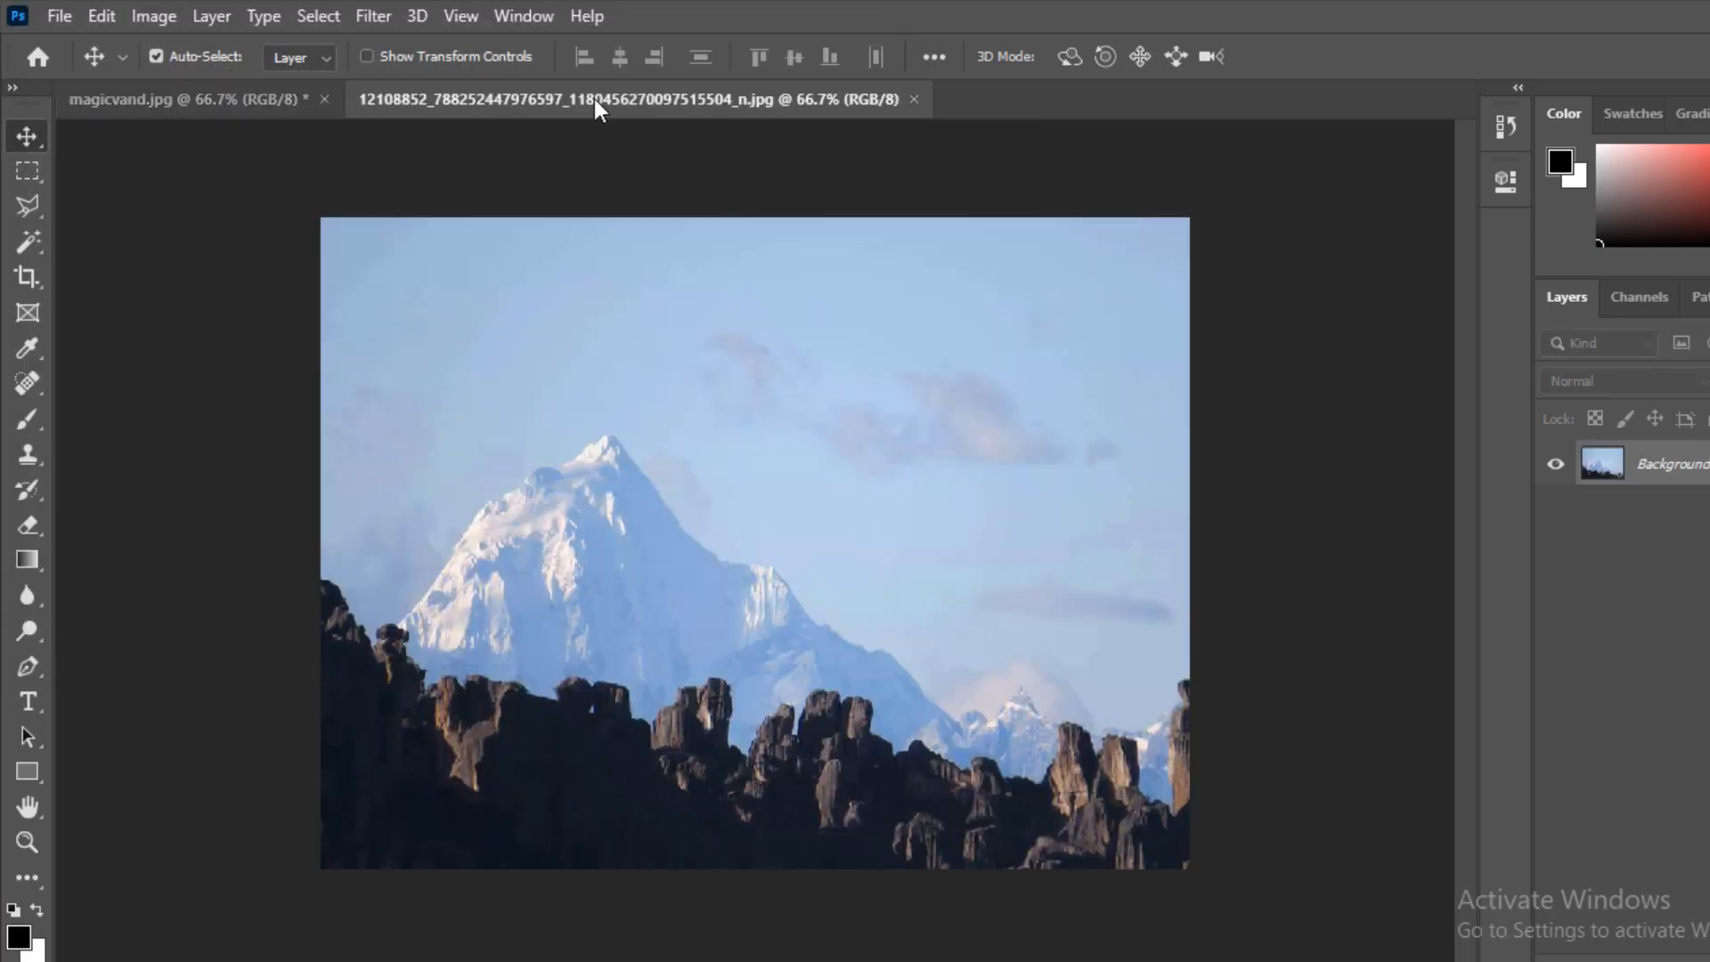
# Step: Float the mountain image in its own window, copy the picture into magicvand.jpg, and close the mountain document
pyautogui.moveTo(597, 100); pyautogui.dragTo(958, 251)
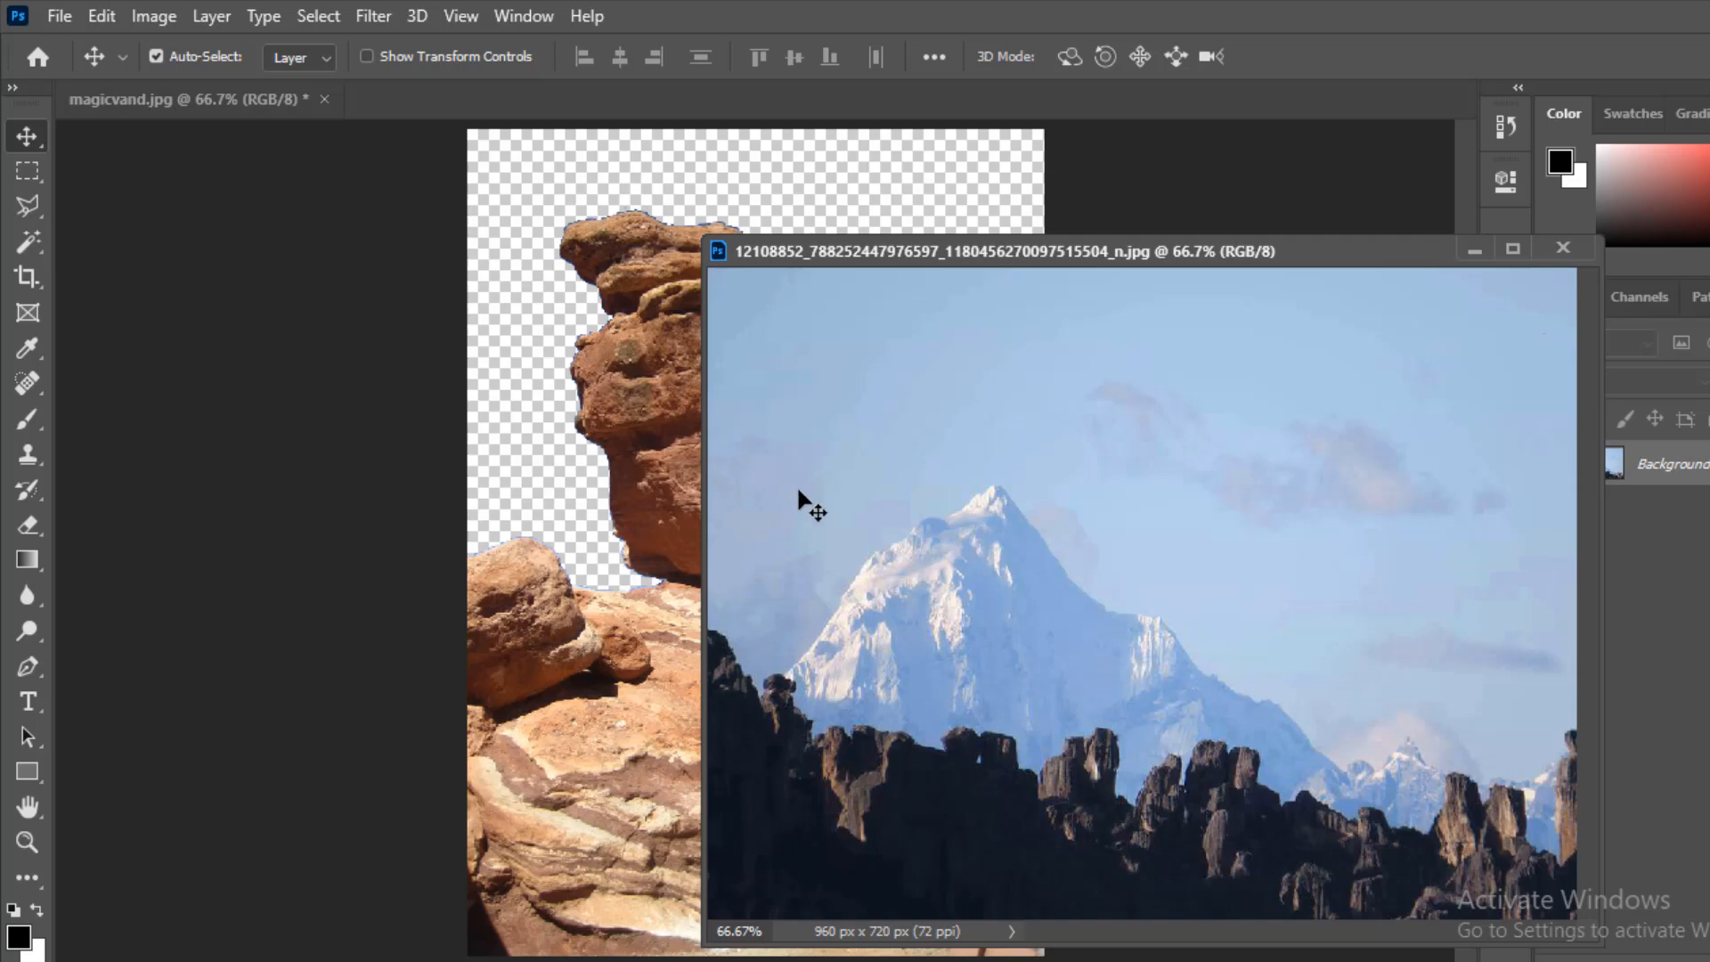
pyautogui.moveTo(798, 489); pyautogui.dragTo(565, 274)
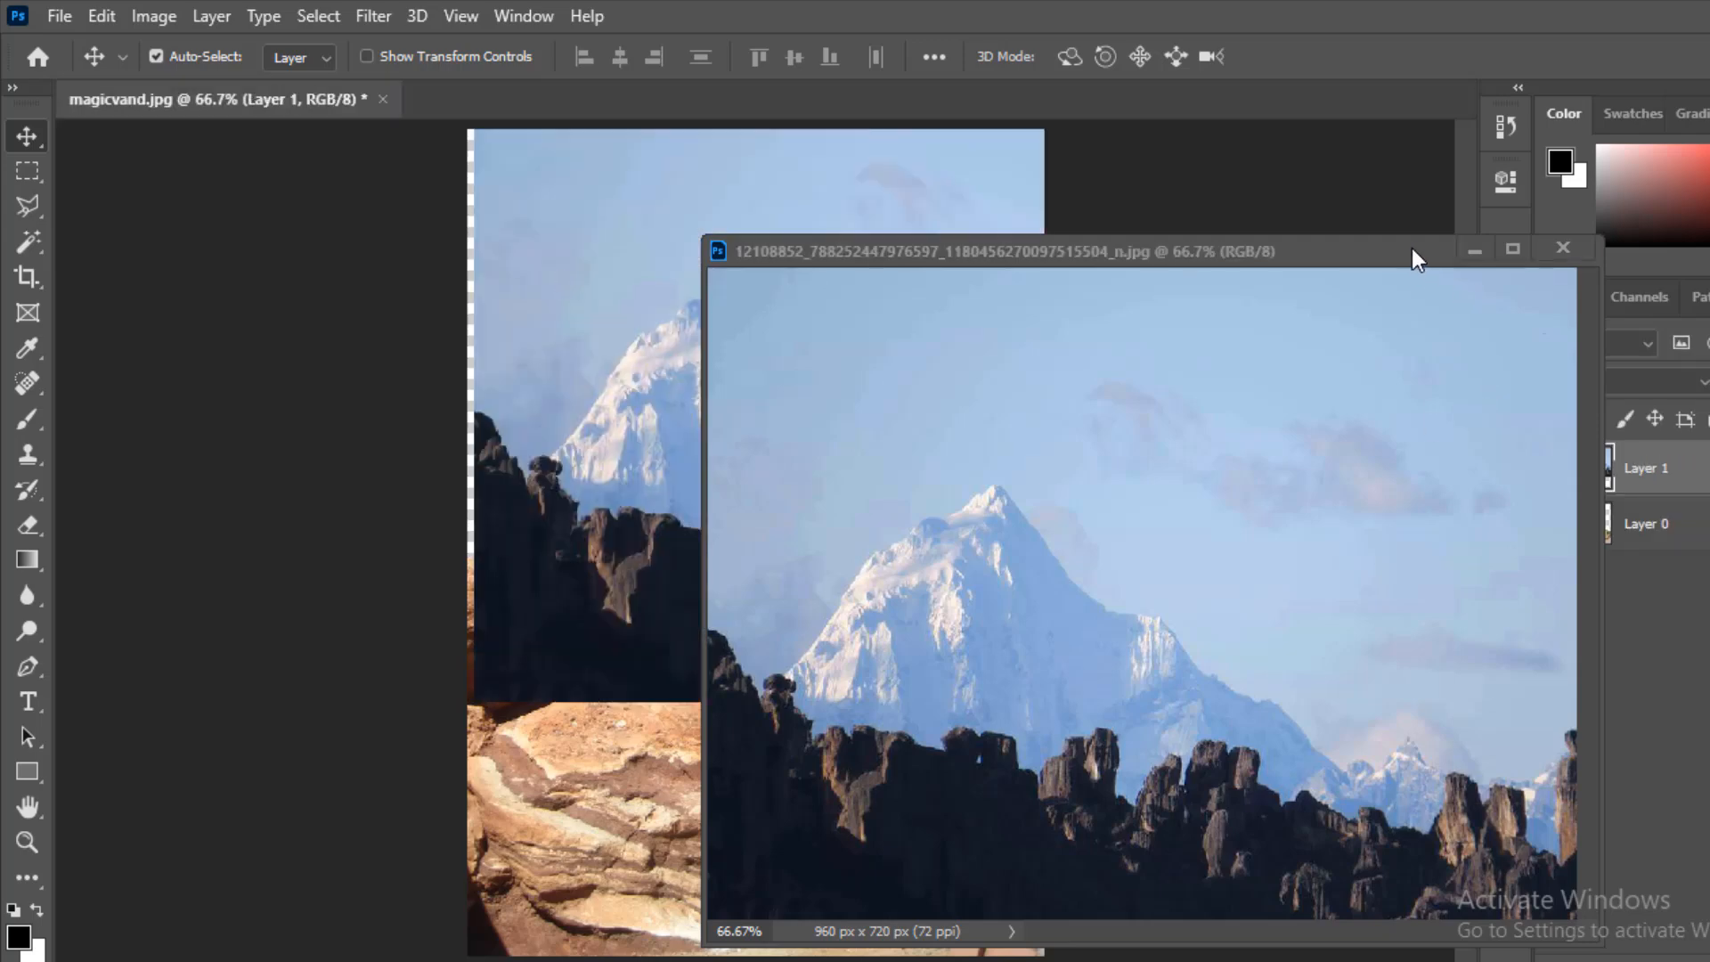
pyautogui.moveTo(1413, 247); pyautogui.dragTo(962, 301)
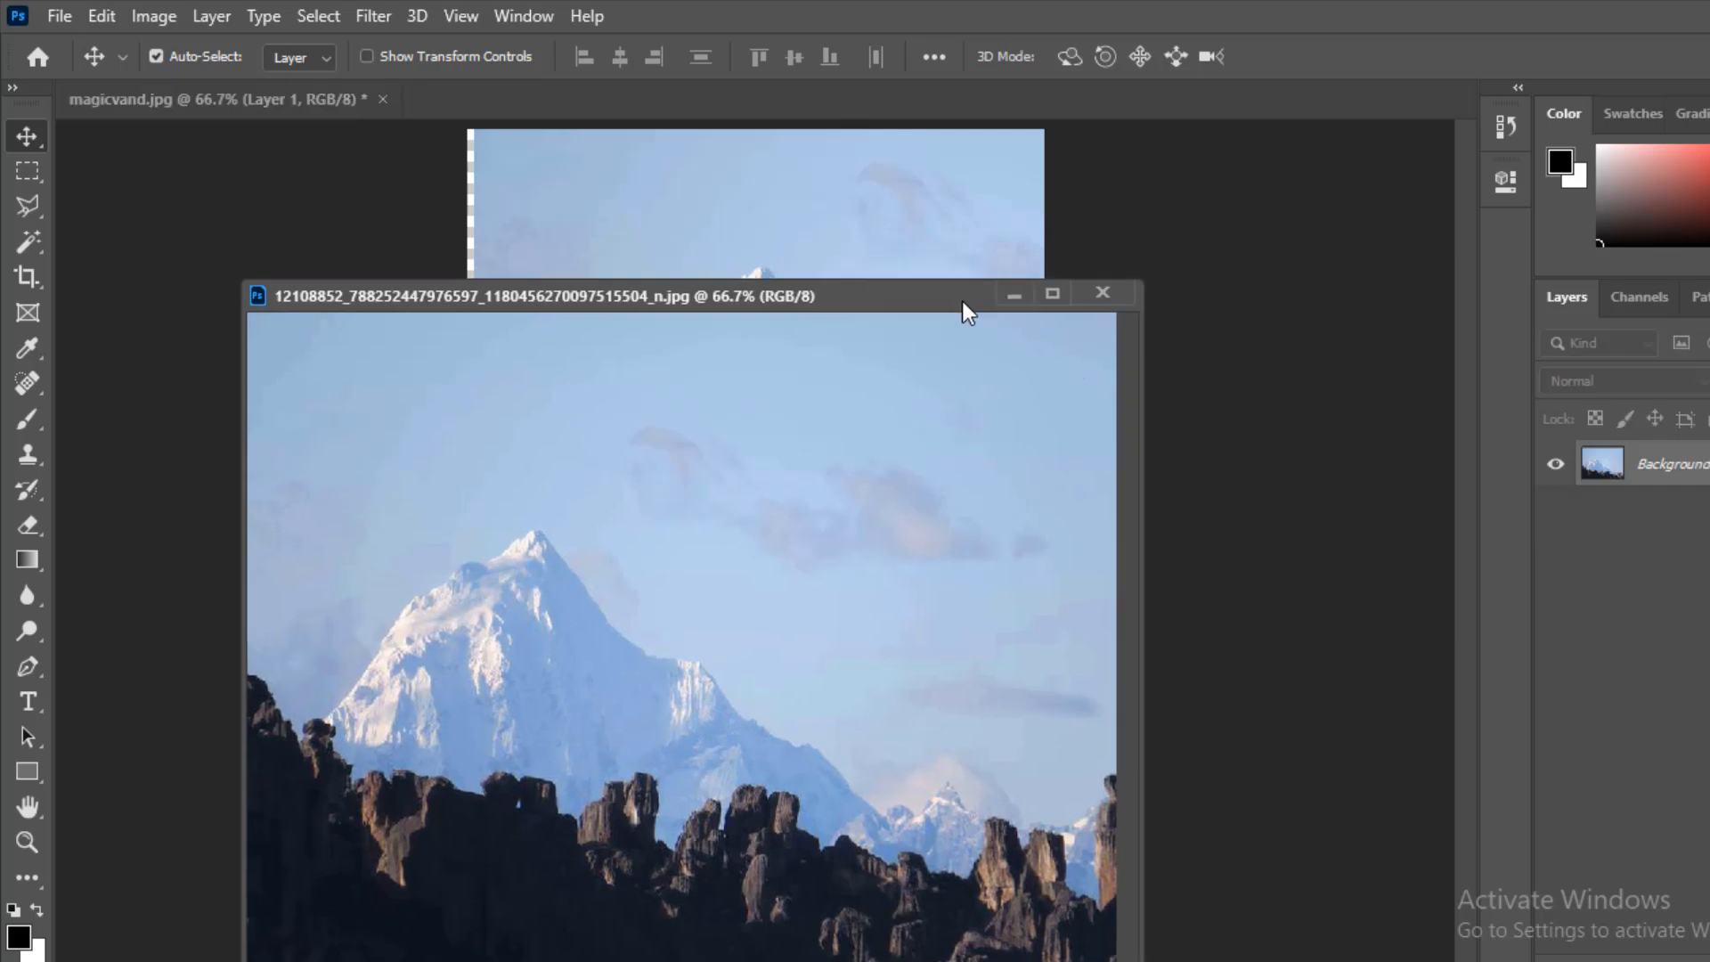
pyautogui.click(1109, 294)
# Step: Scale the mountain layer proportionally to about 89% with Free Transform and position it across the upper part of the canvas
pyautogui.moveTo(795, 404); pyautogui.dragTo(815, 511)
pyautogui.hotkey('ctrl', 't')
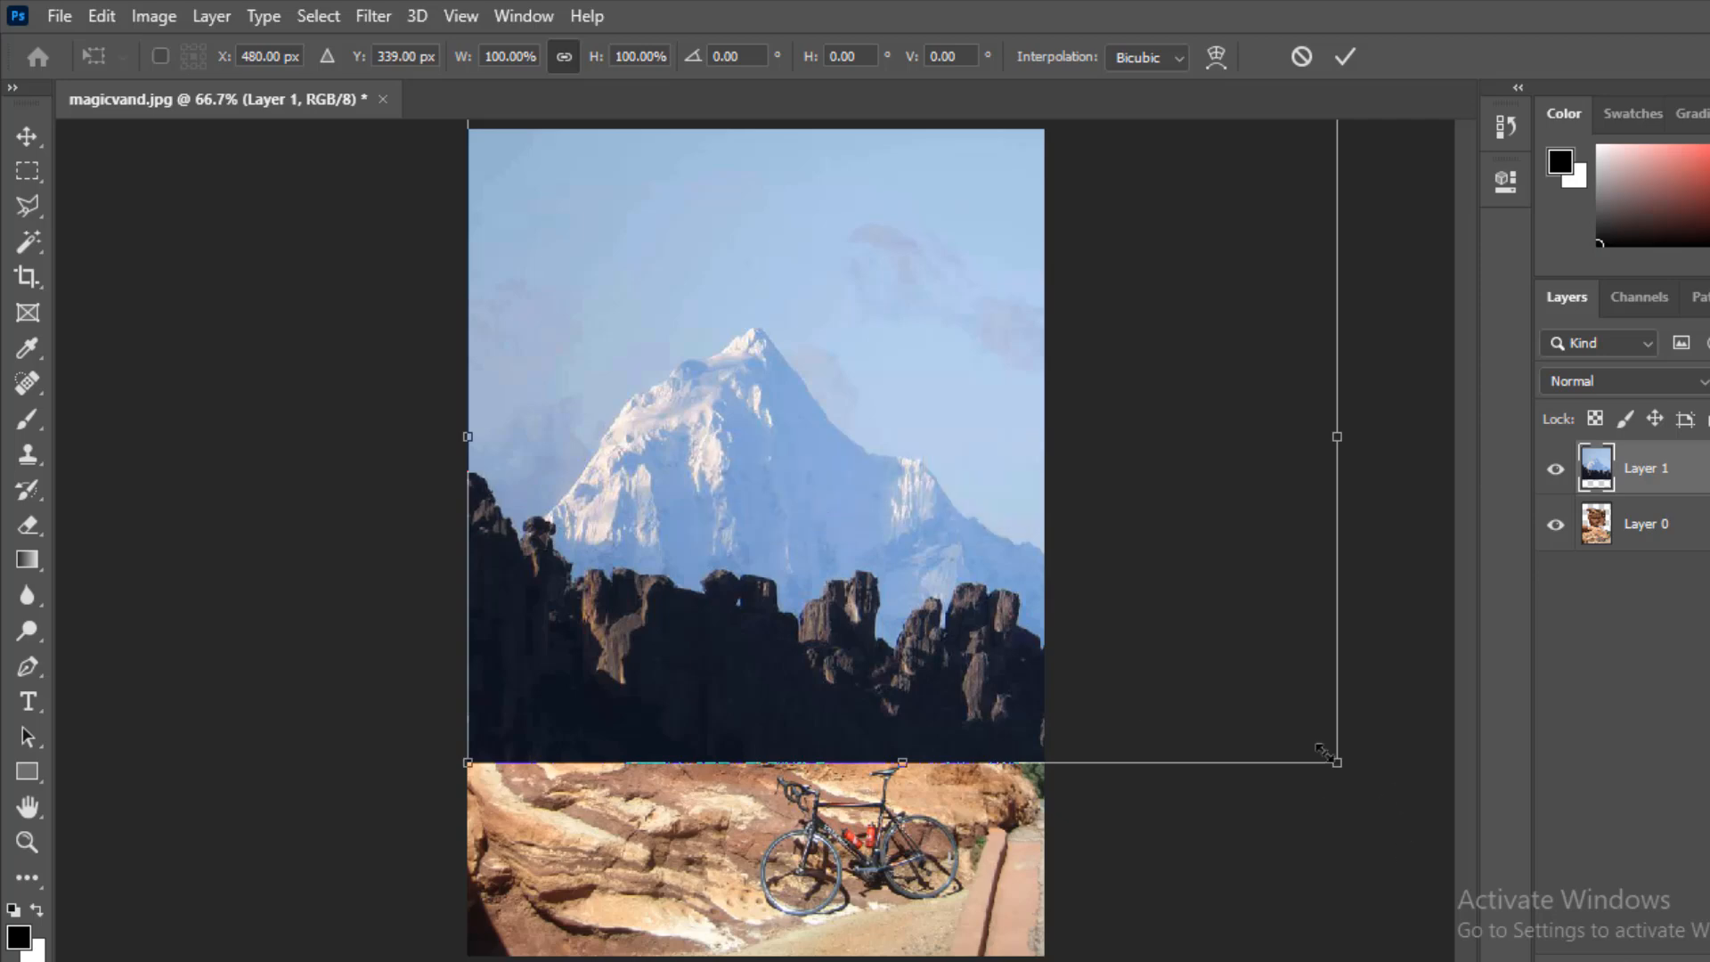
pyautogui.moveTo(1338, 756); pyautogui.dragTo(1189, 652)
pyautogui.moveTo(887, 503); pyautogui.dragTo(816, 558)
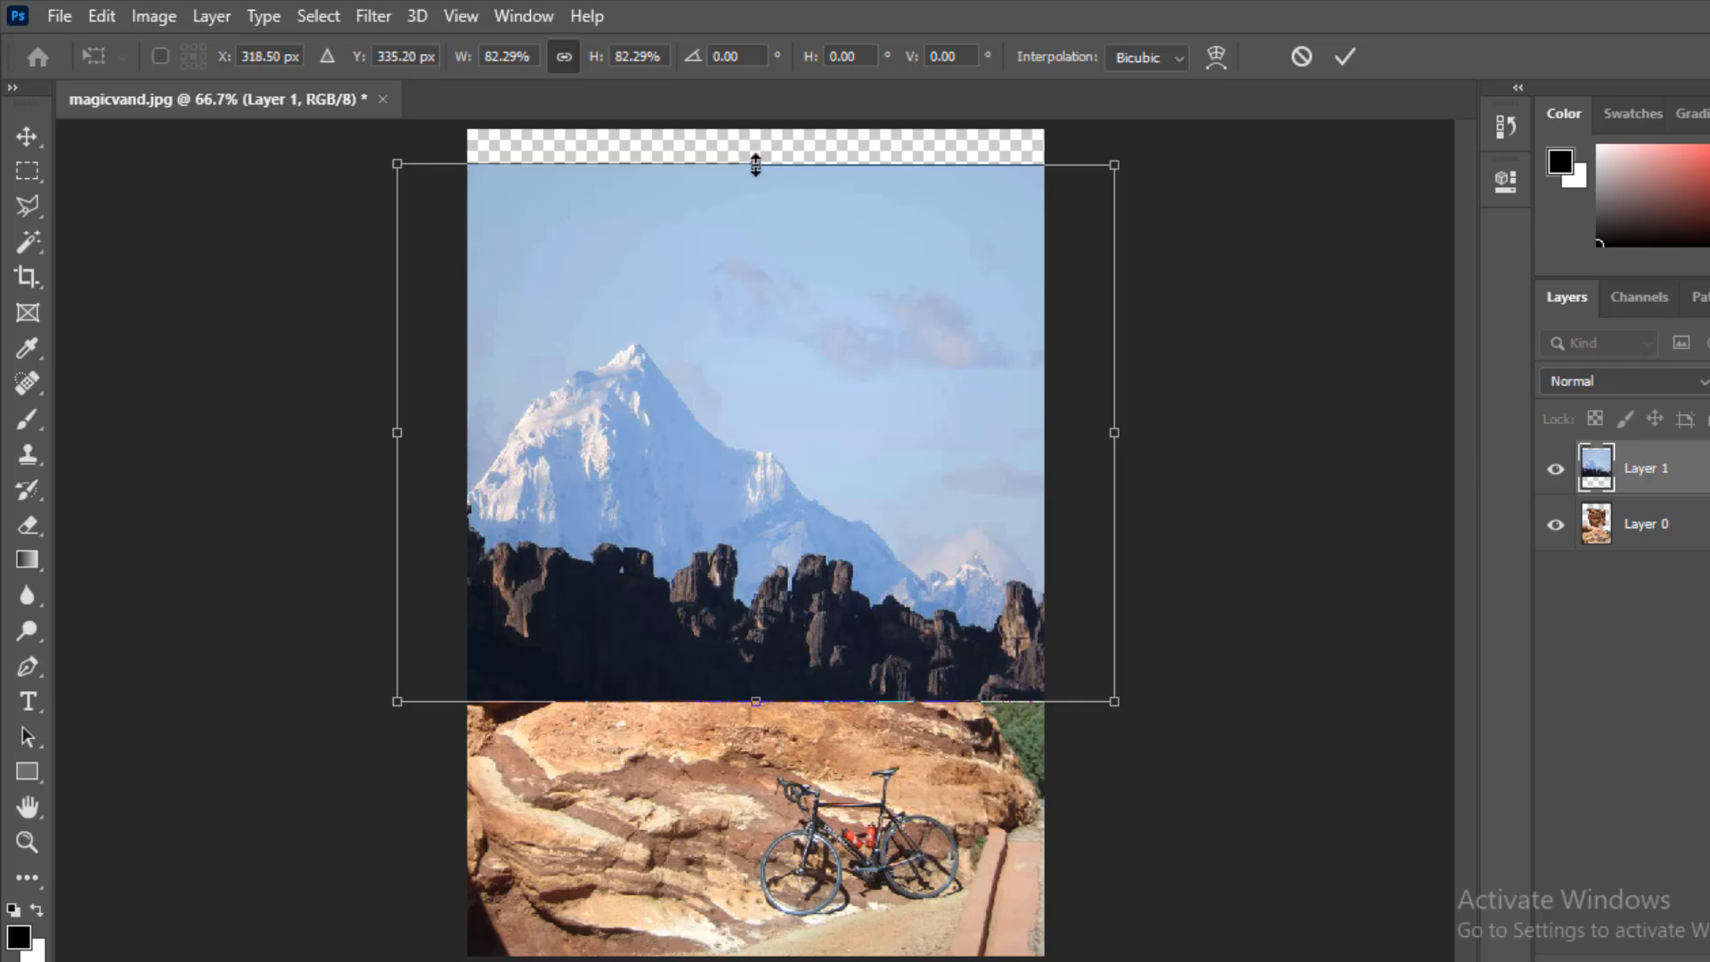
pyautogui.moveTo(755, 165); pyautogui.dragTo(757, 129)
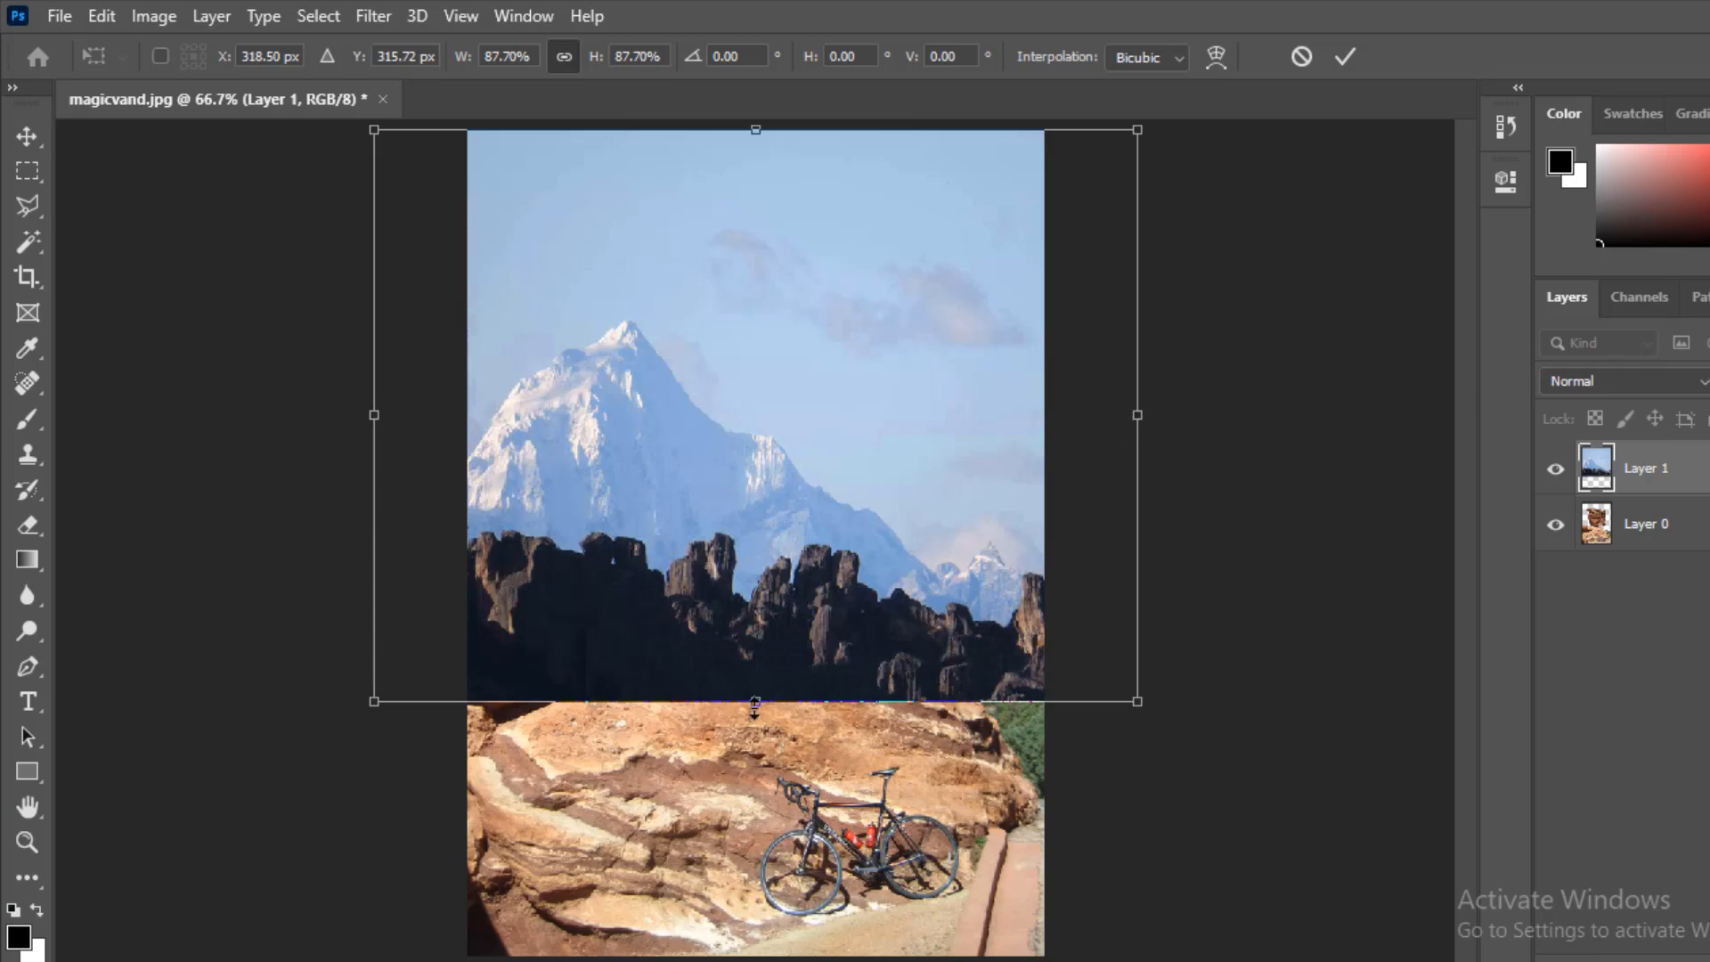
pyautogui.moveTo(754, 709); pyautogui.dragTo(753, 722)
pyautogui.press('Return')
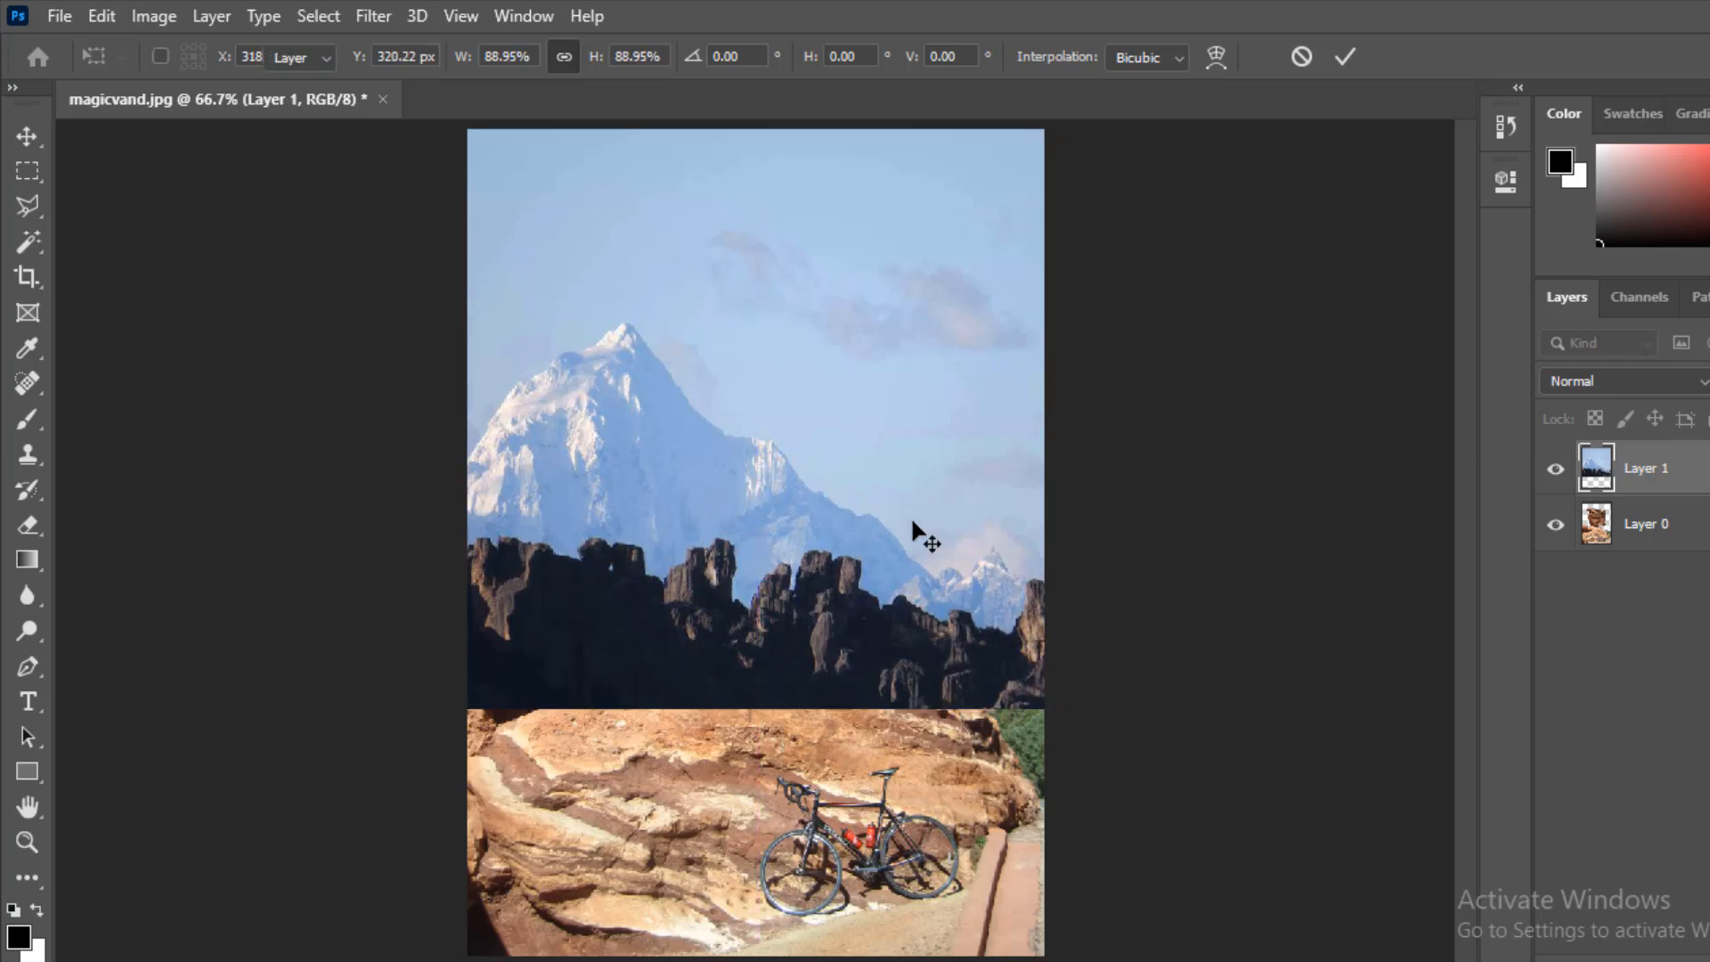
# Step: Stack the rock layer above the mountain layer and shift the mountain picture up and slightly left behind the rock
pyautogui.click(1682, 532)
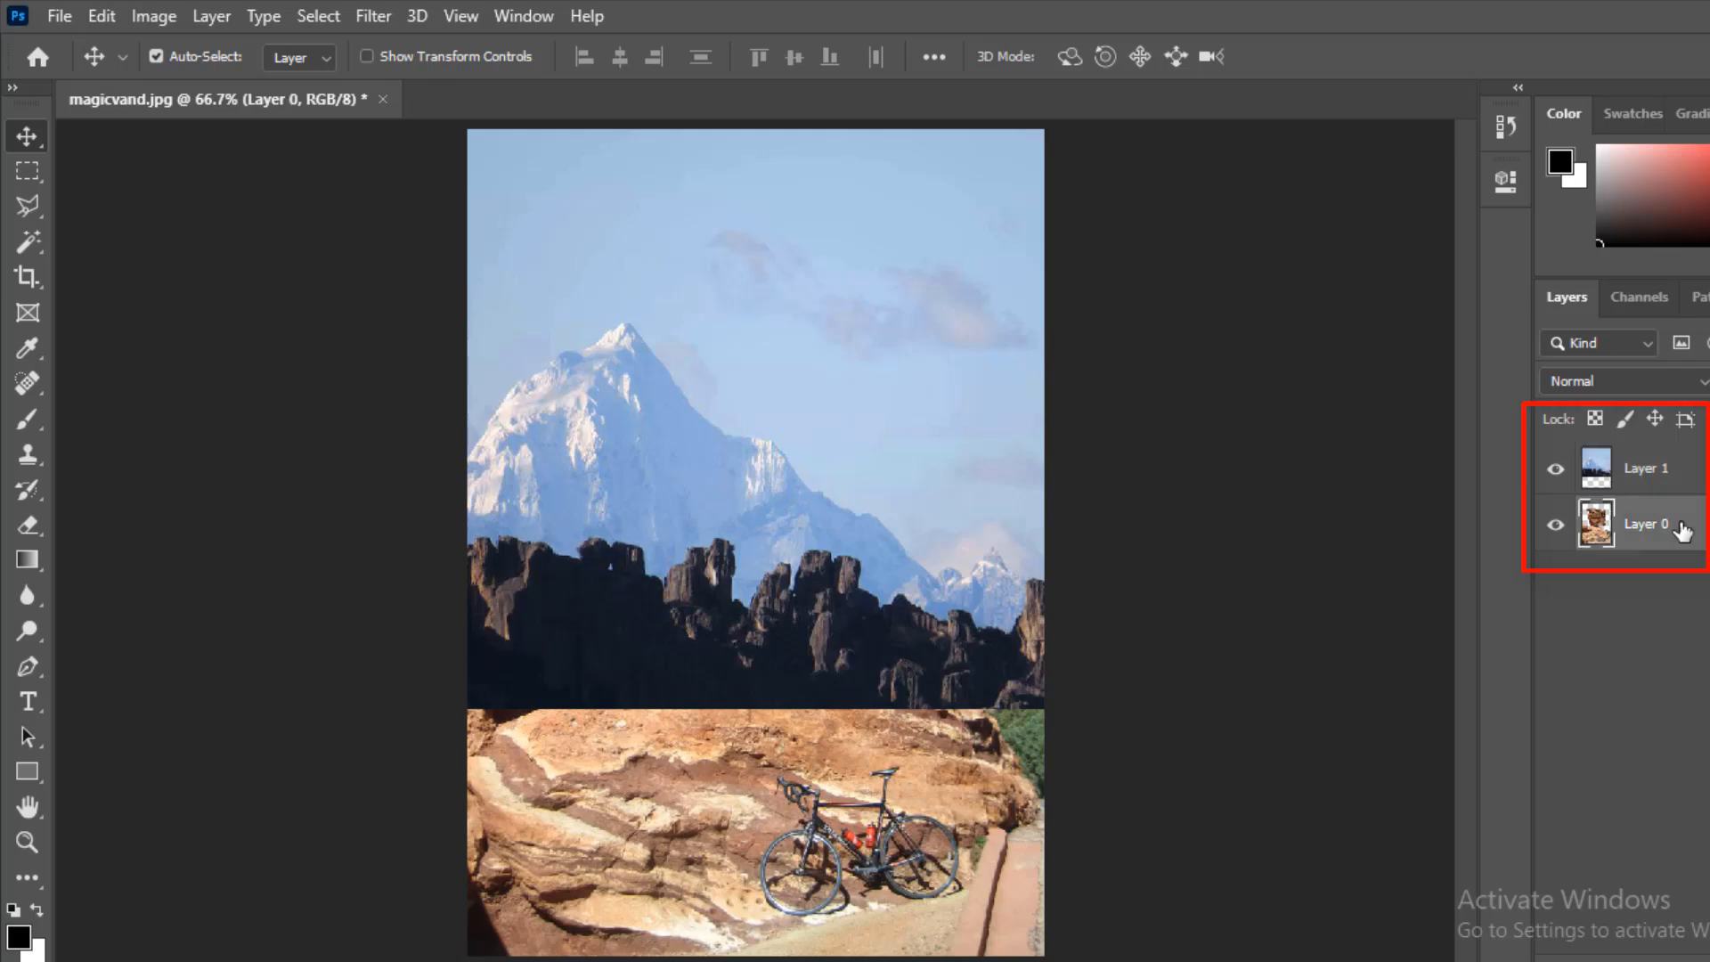
pyautogui.moveTo(1653, 527); pyautogui.dragTo(1652, 466)
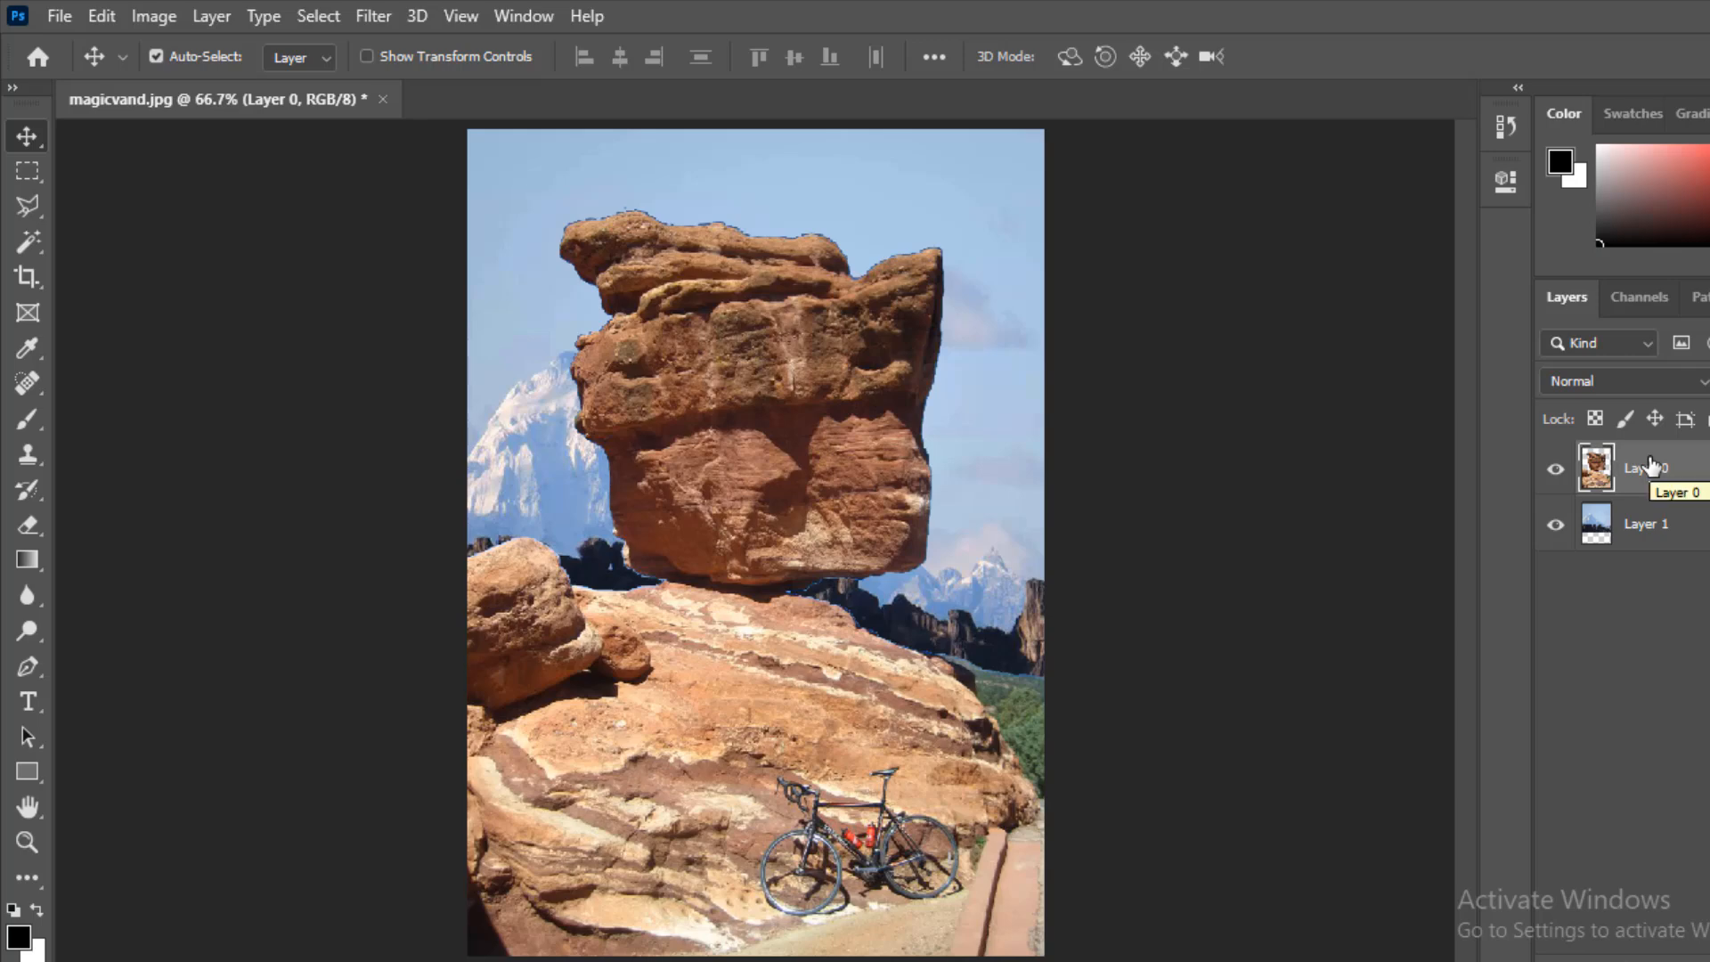
pyautogui.click(1662, 527)
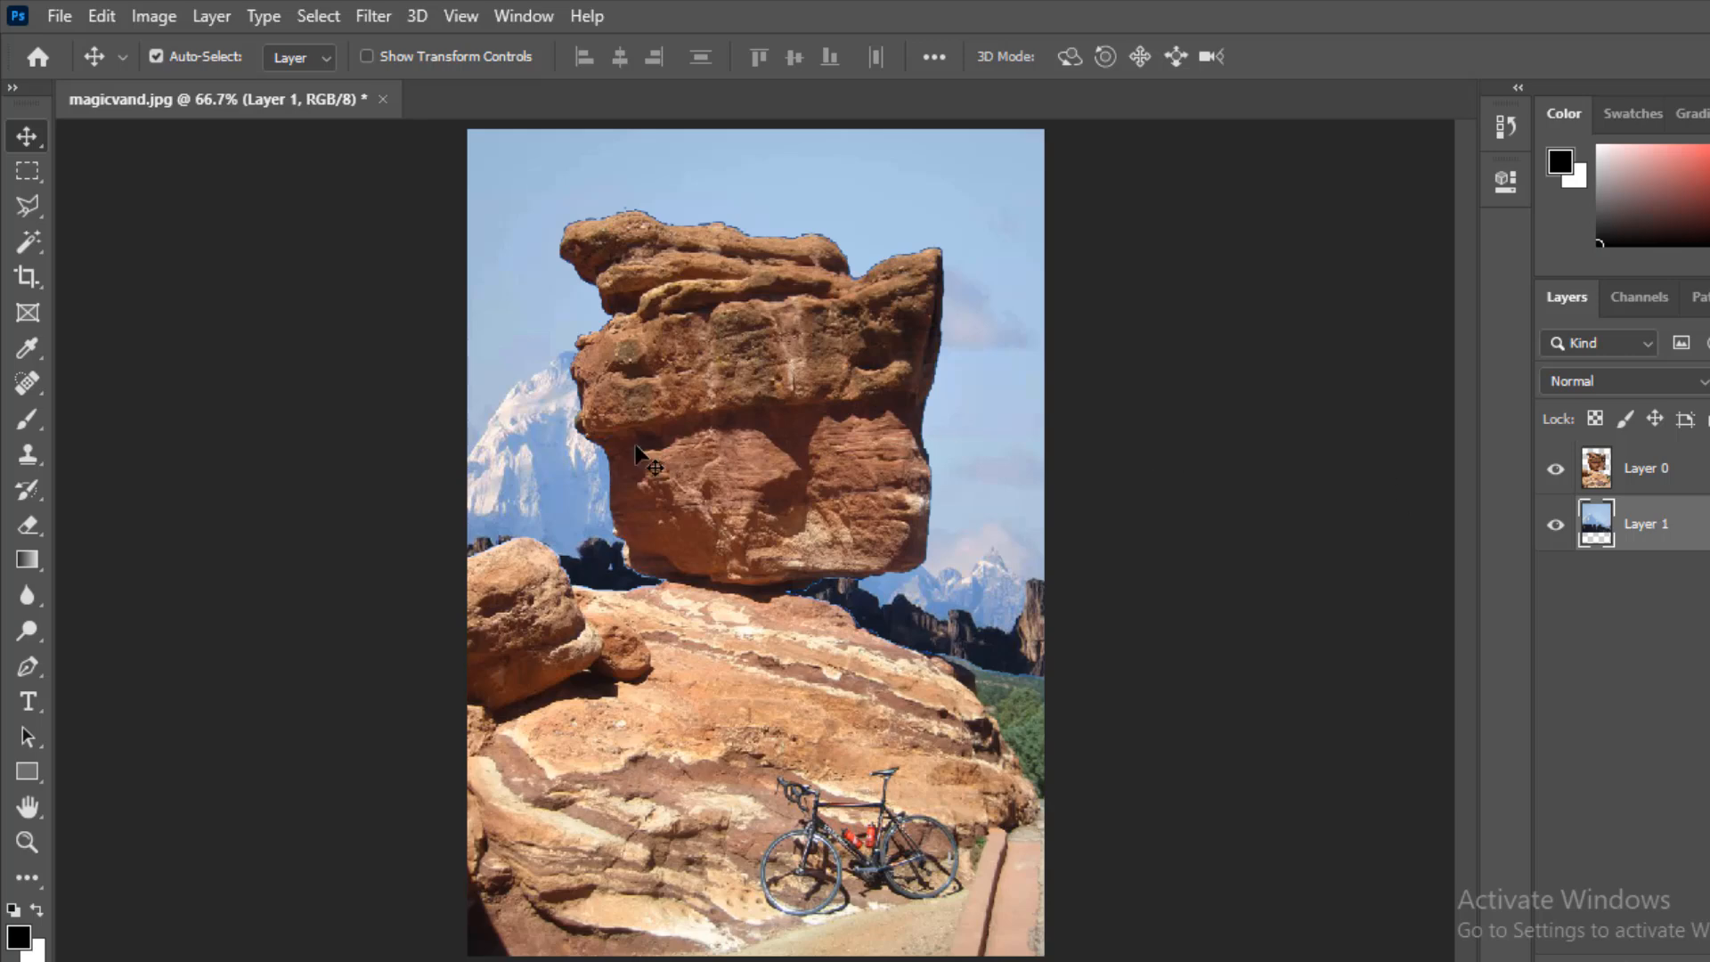
pyautogui.moveTo(546, 465); pyautogui.dragTo(468, 319)
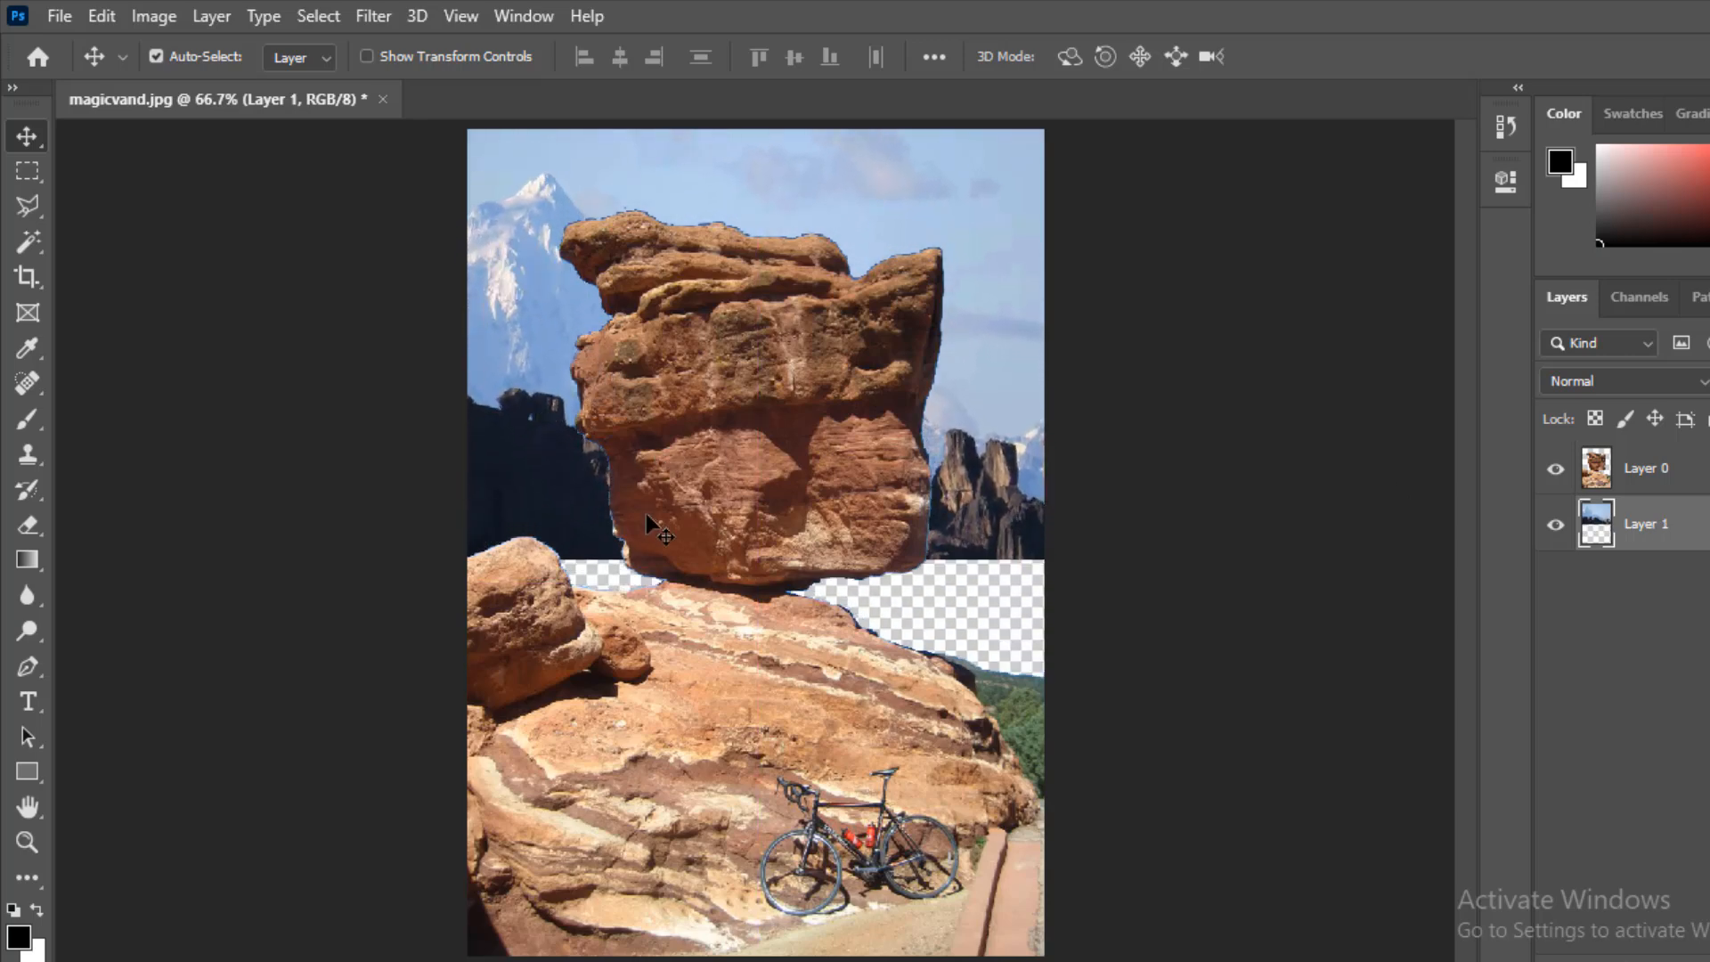
# Step: Enlarge and reposition the mountain layer with Free Transform so it fills the whole empty sky area behind the rock
pyautogui.press('ctrl')
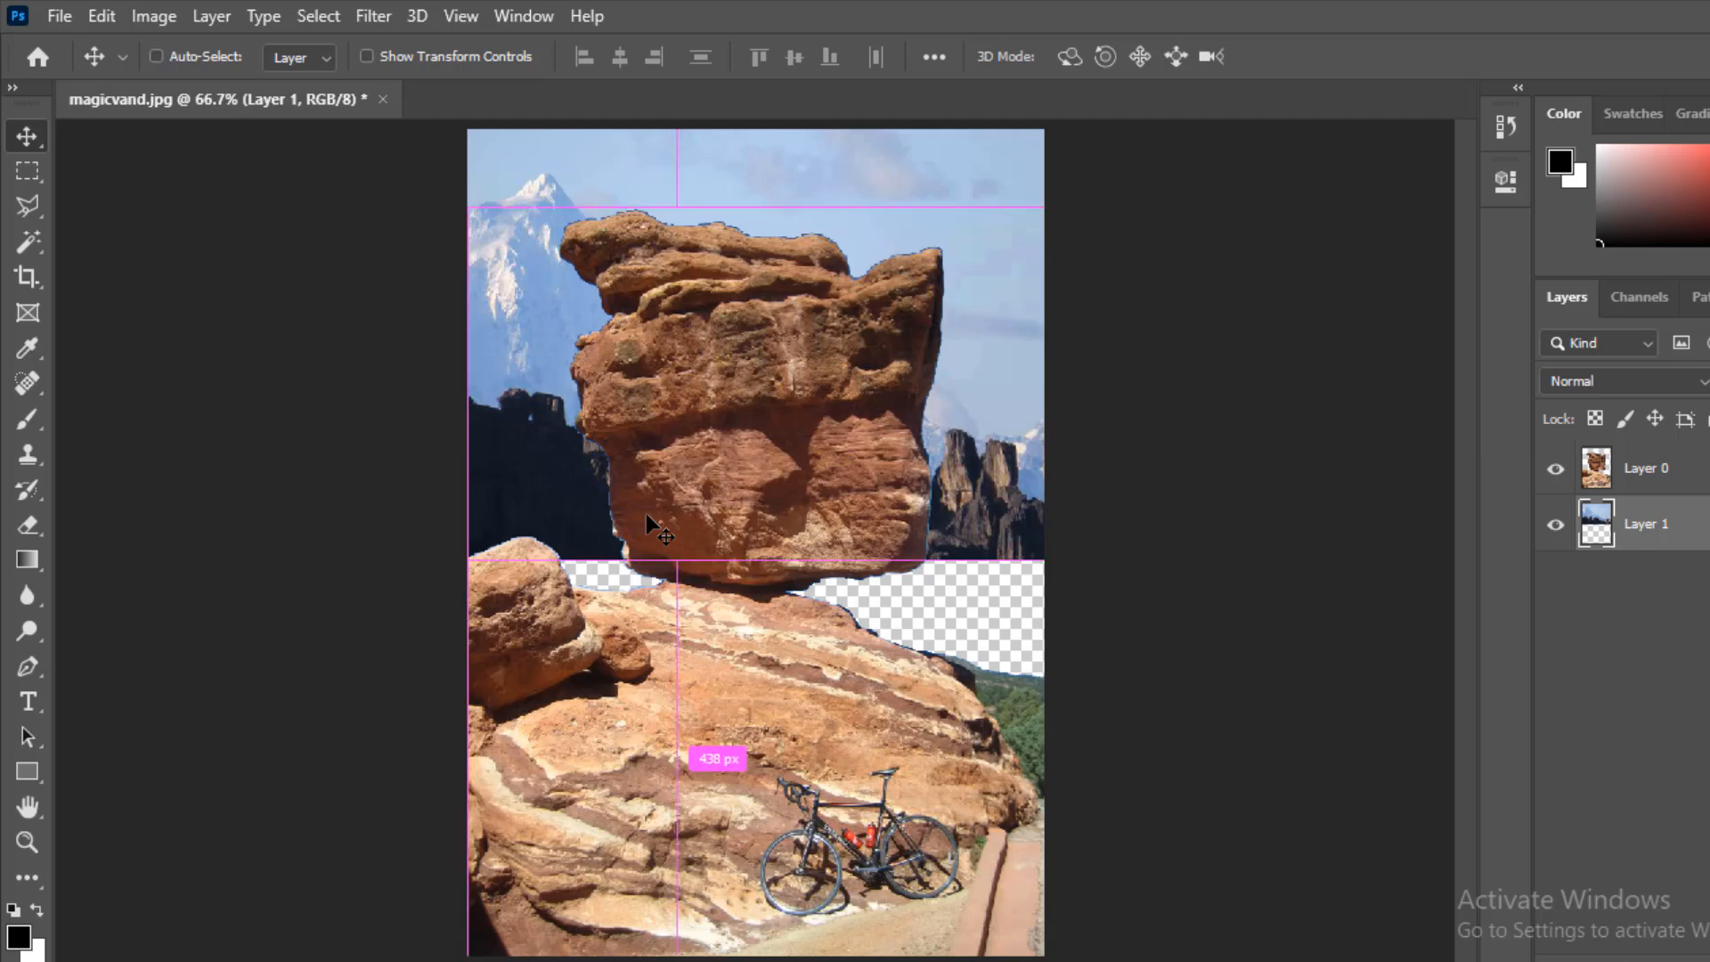
pyautogui.hotkey('ctrl', 't')
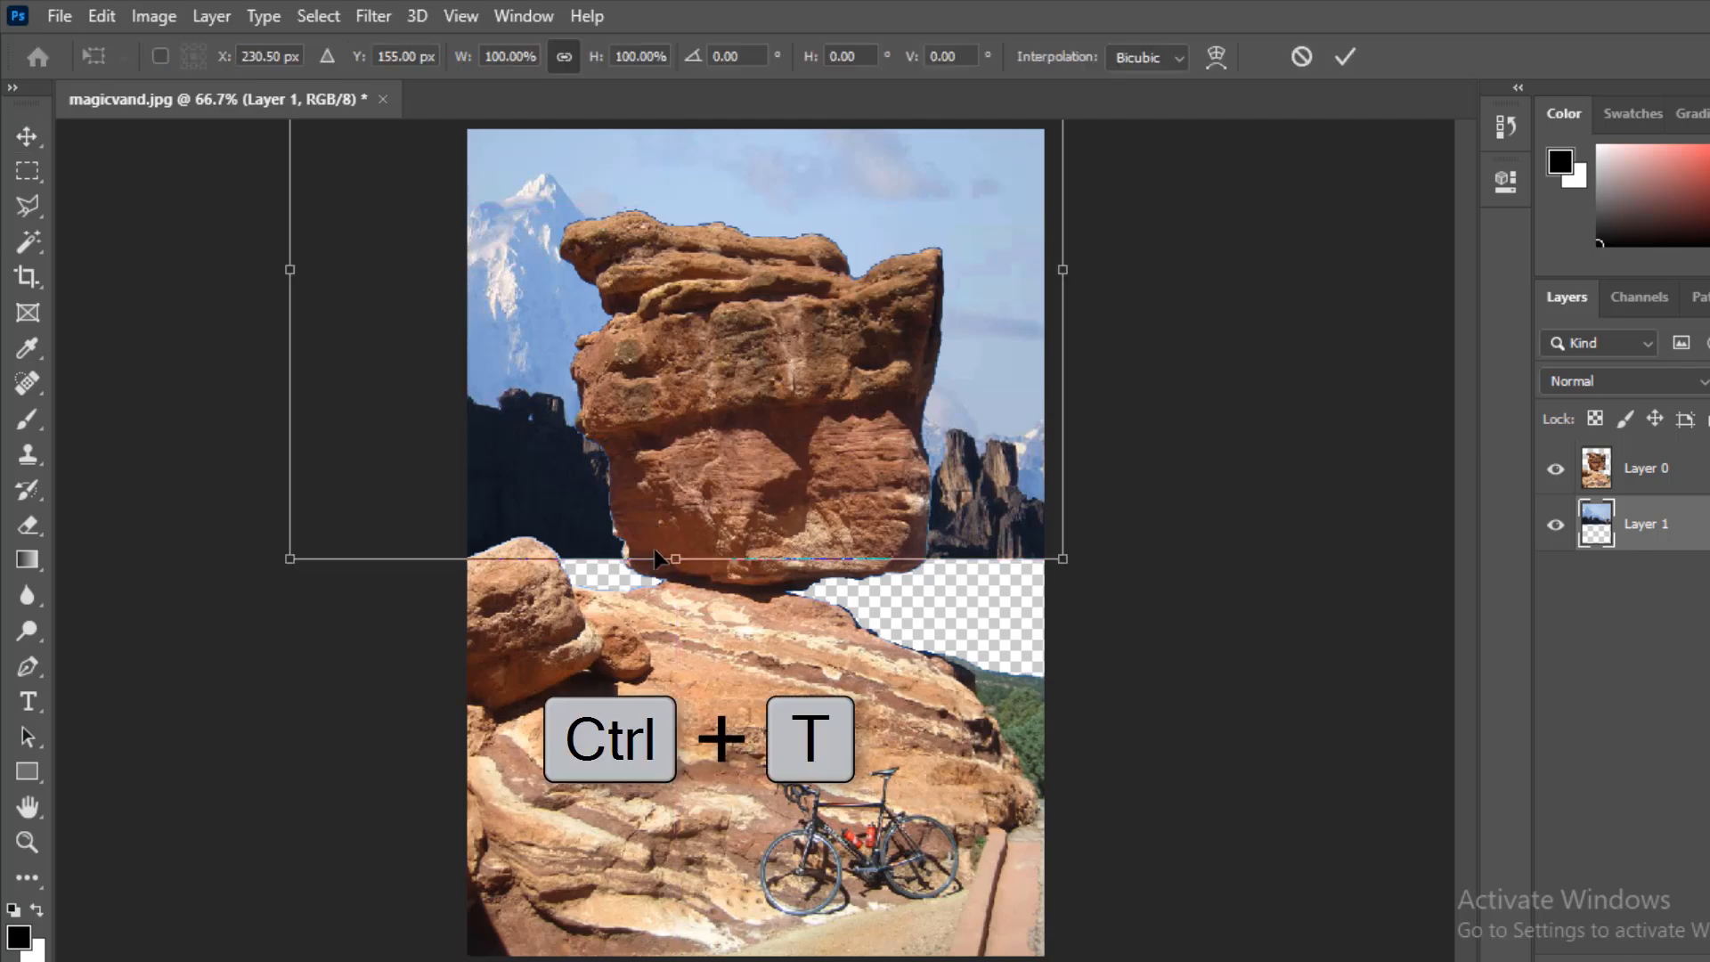
pyautogui.moveTo(674, 559); pyautogui.dragTo(674, 623)
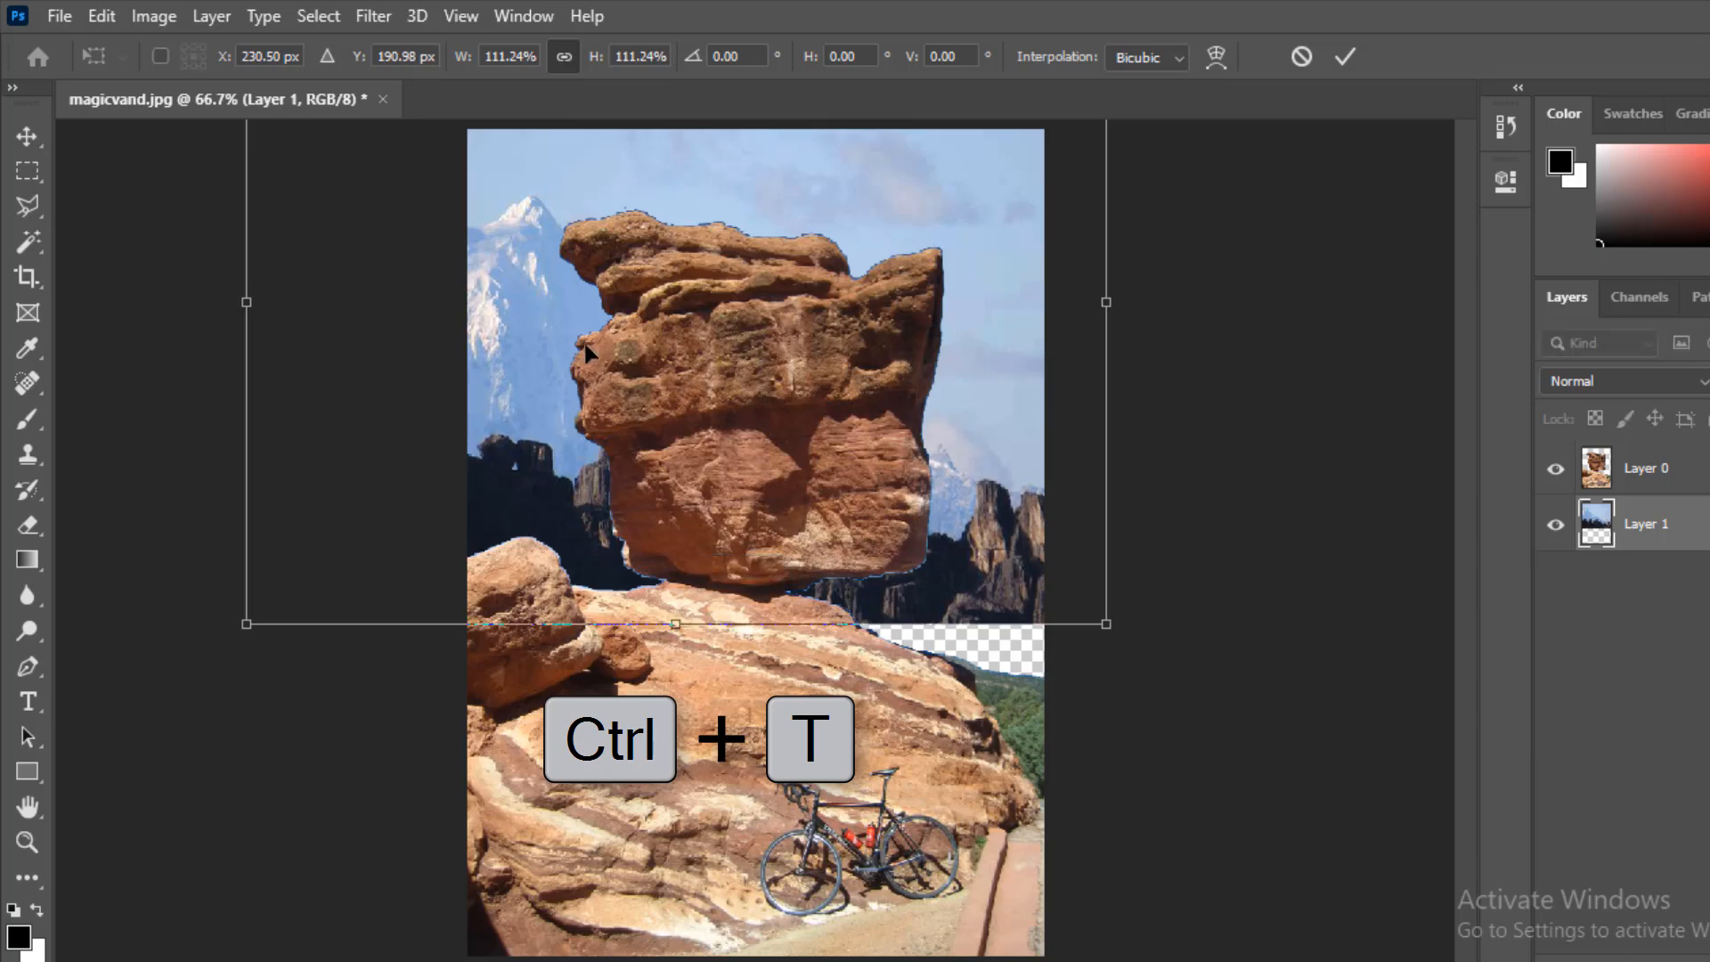
pyautogui.moveTo(545, 331); pyautogui.dragTo(537, 251)
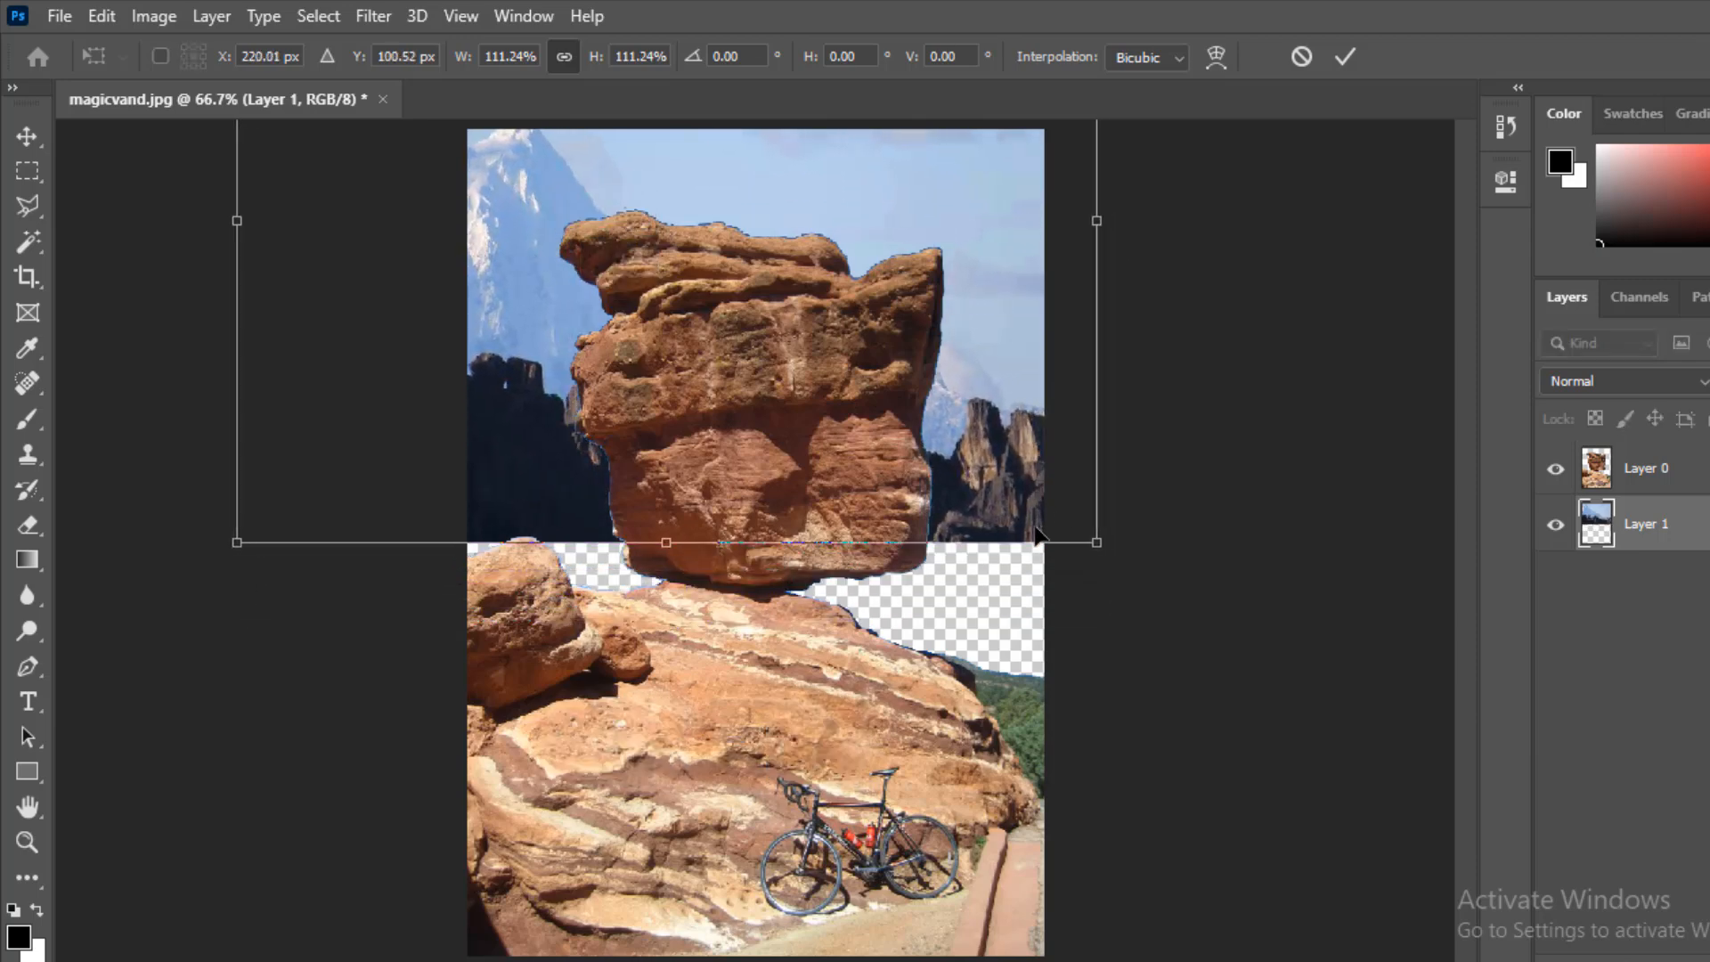
pyautogui.moveTo(1088, 545); pyautogui.dragTo(1184, 794)
pyautogui.doubleClick(770, 412)
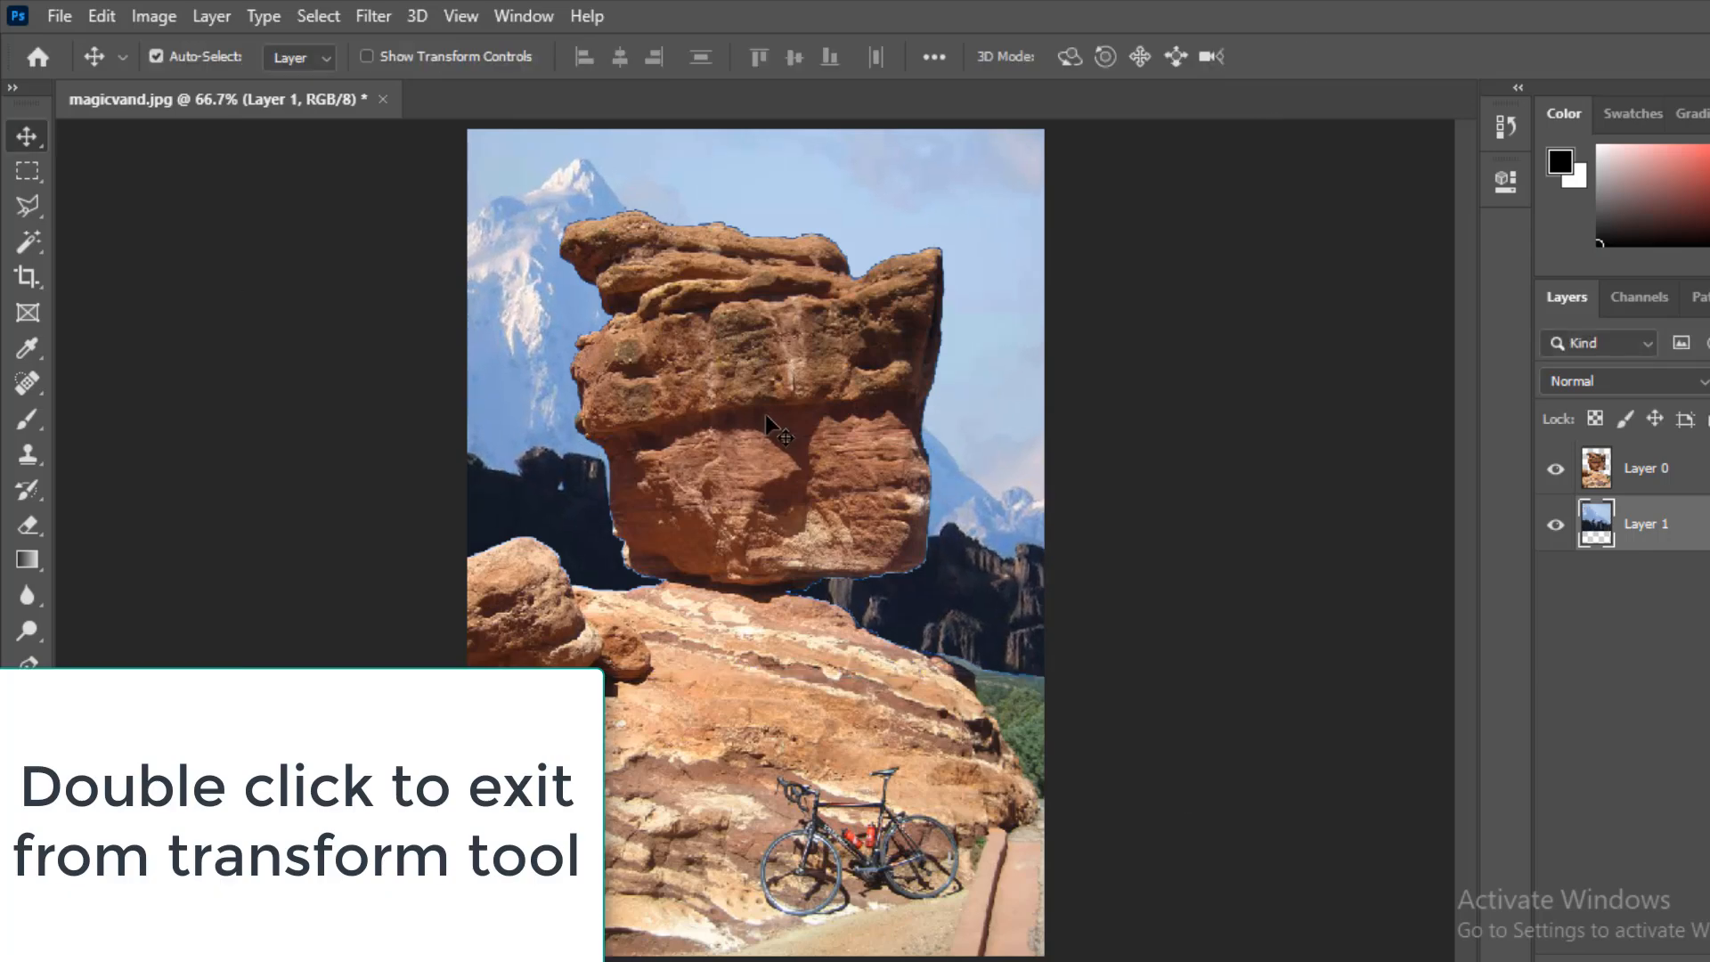